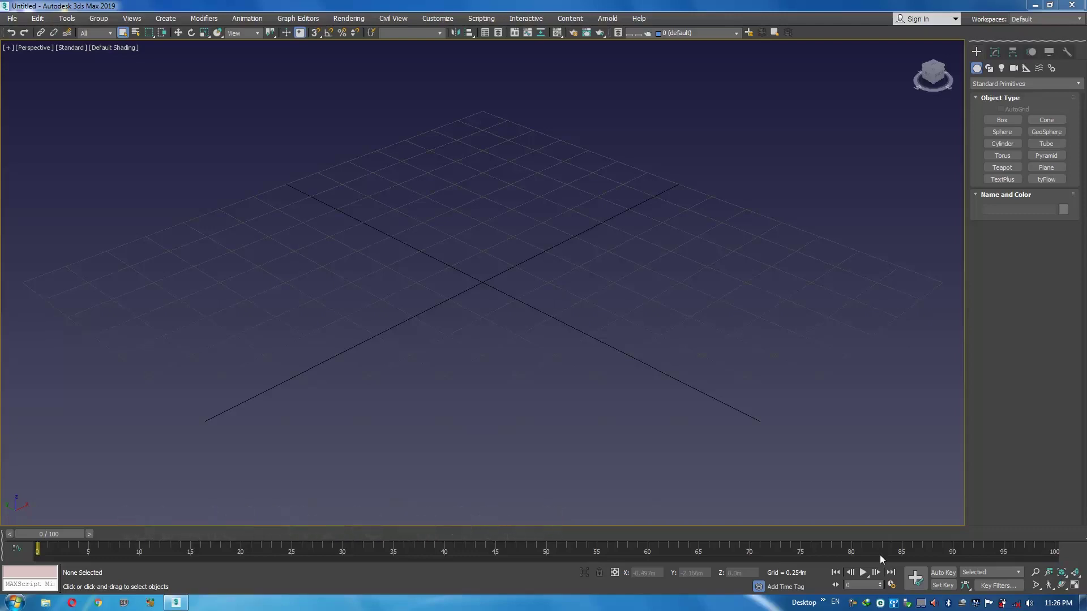
click(1002, 131)
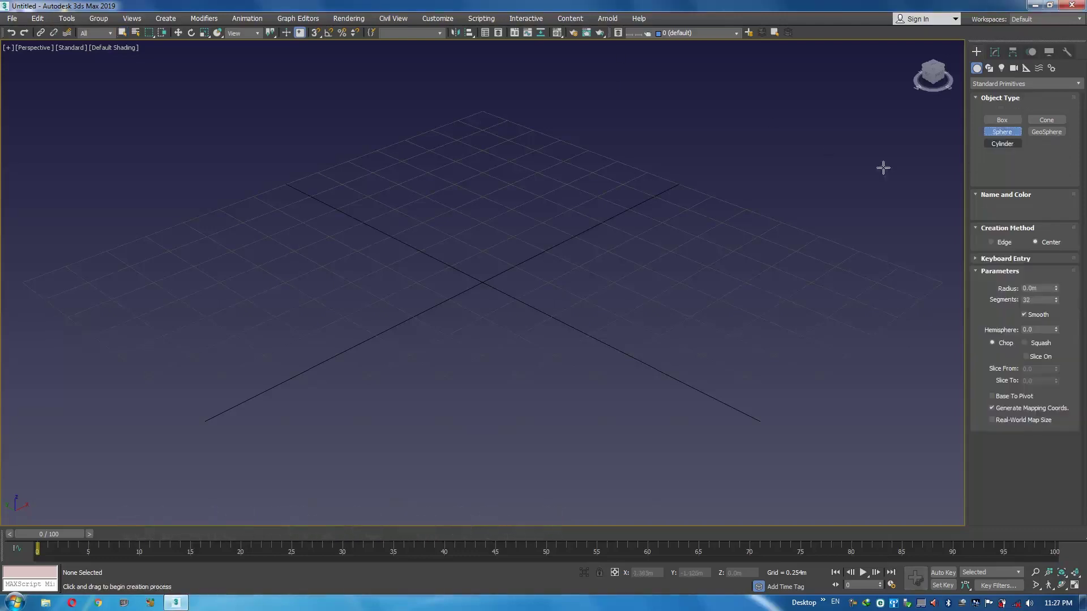
drag(480, 283, 582, 303)
right_click(593, 273)
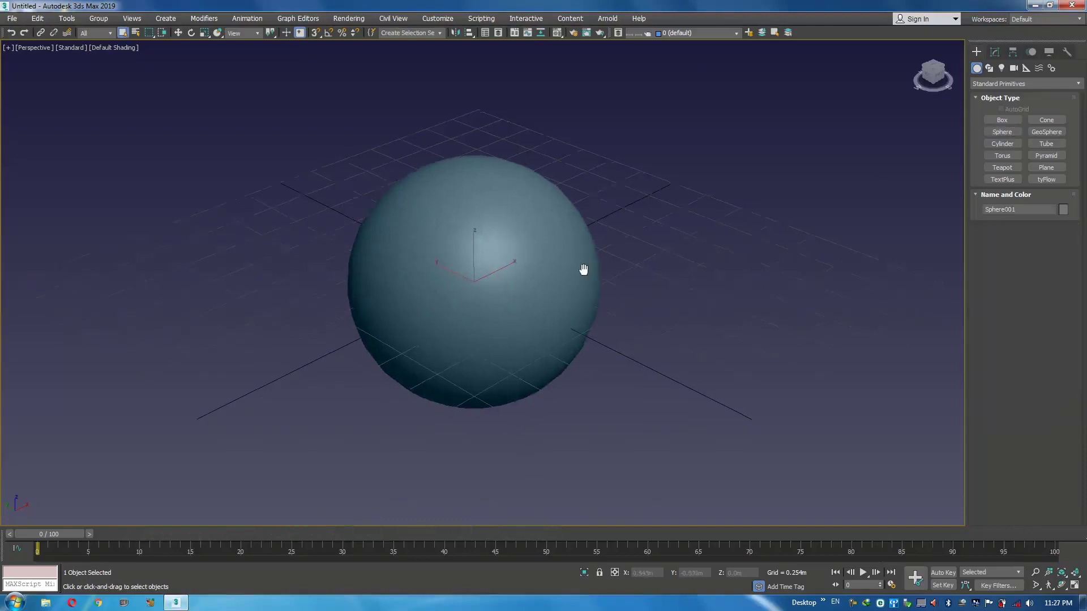
mouse_move(601, 269)
alt+middle_down()
mouse_move(643, 266)
mouse_move(616, 266)
alt+middle_up()
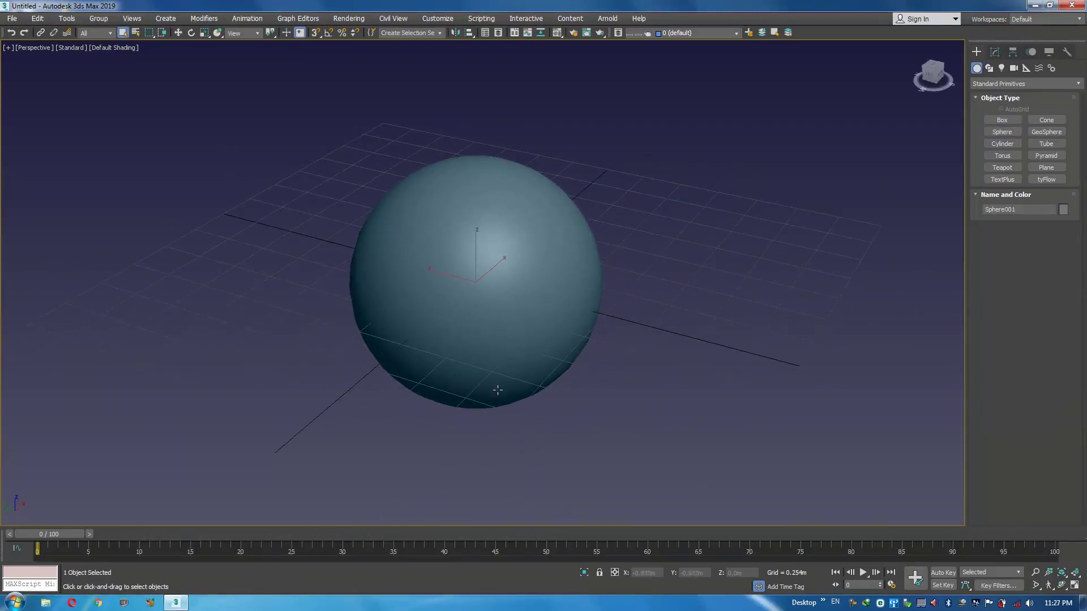
key(Delete)
Create a teapot primitive with a radius of about 0.65 m at the centre of the grid.
click(1002, 167)
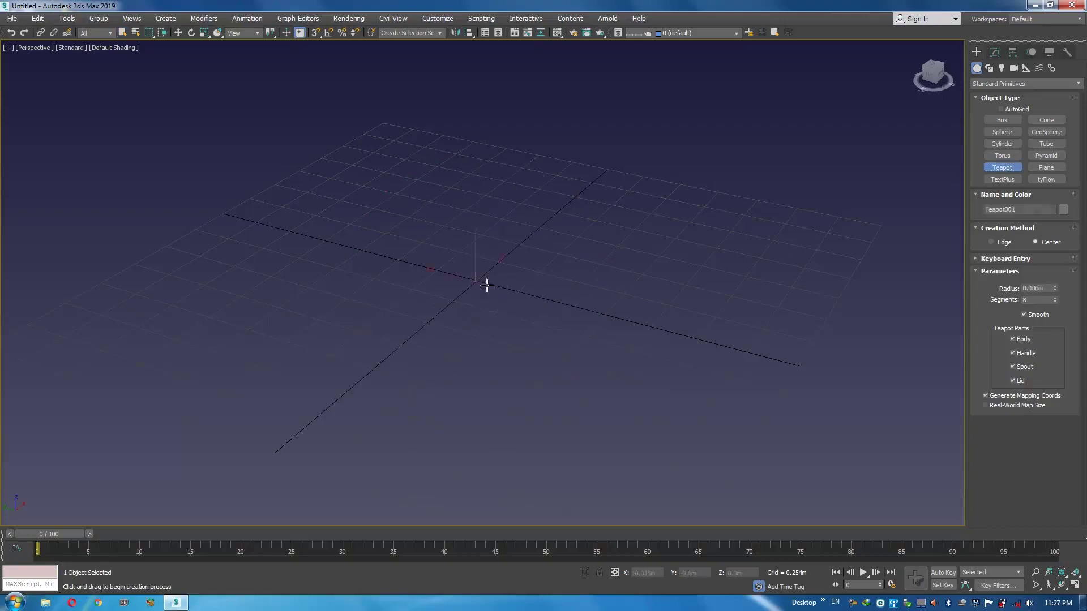
drag(476, 282, 582, 310)
right_click(582, 311)
alt+middle_drag(583, 311, 587, 287)
Place a tyFlow object on the grid beside the teapot and open its editor.
click(1046, 181)
drag(646, 258, 680, 255)
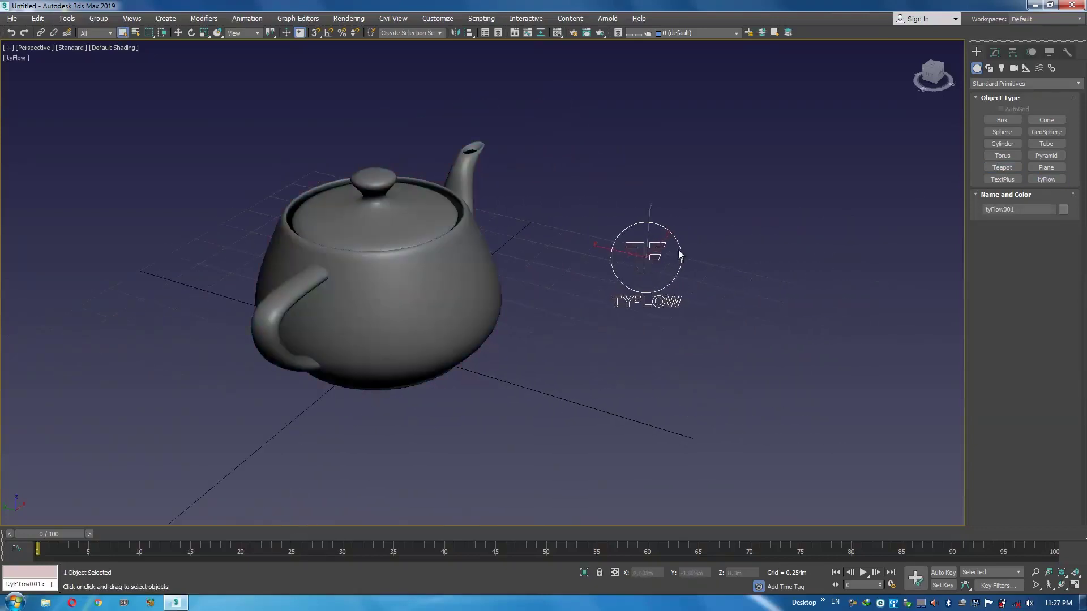
click(994, 51)
click(1024, 229)
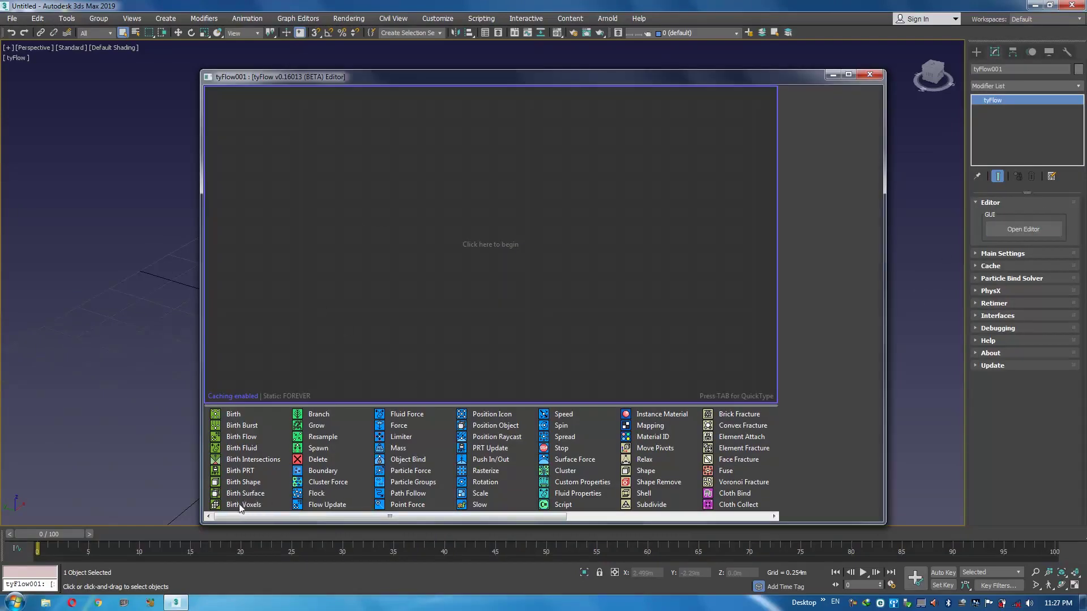
Create an event with a Birth Shape operator and add the teapot as its source object.
drag(241, 482, 357, 203)
click(356, 200)
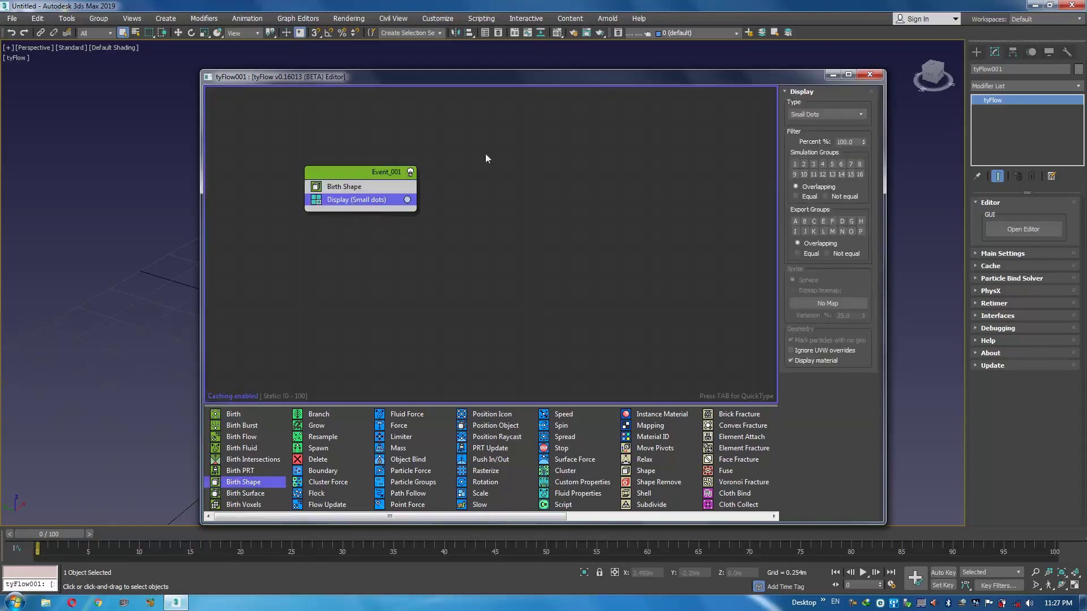
drag(484, 78, 649, 194)
click(496, 357)
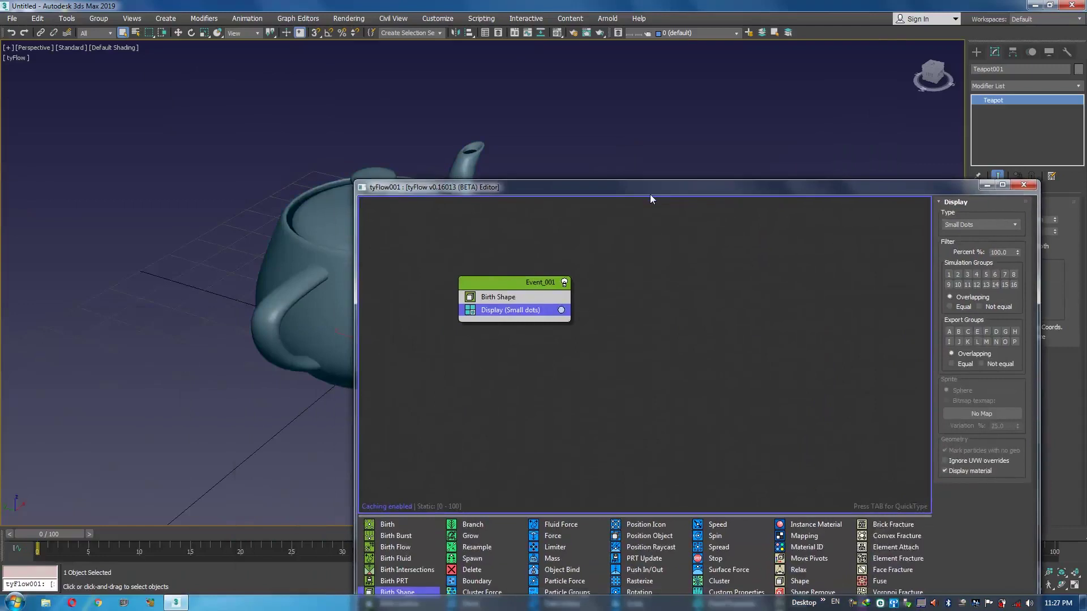
click(519, 302)
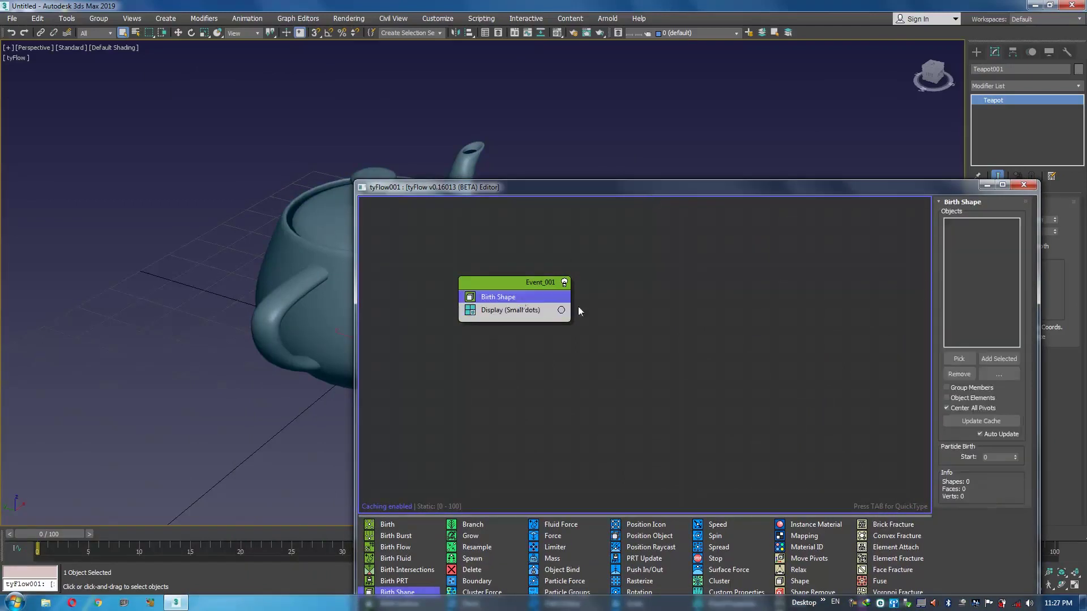
click(959, 359)
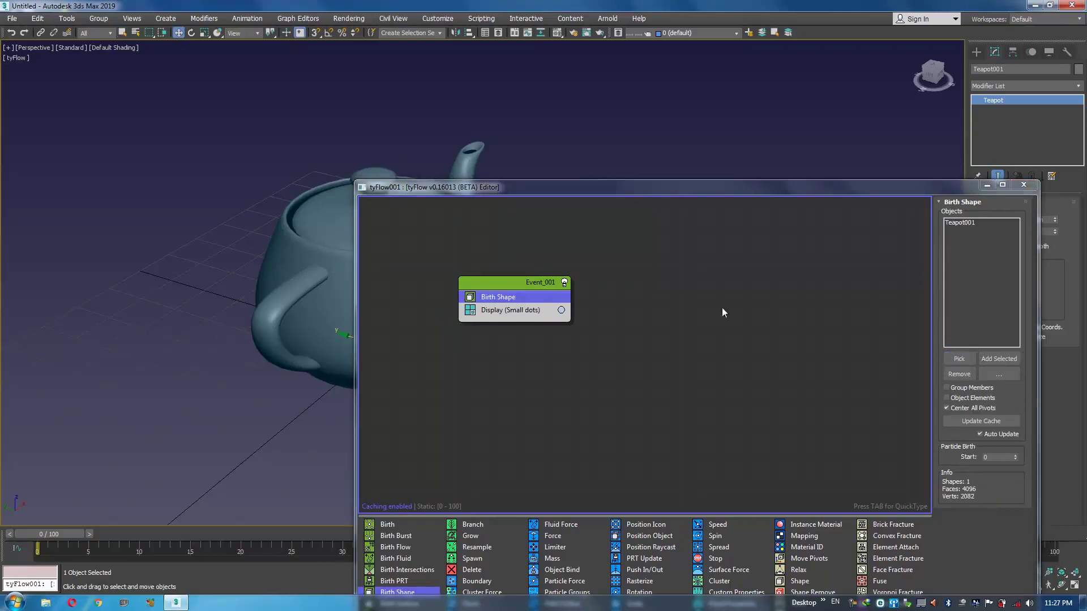
Remove the Display operator from the Birth Shape event.
click(532, 311)
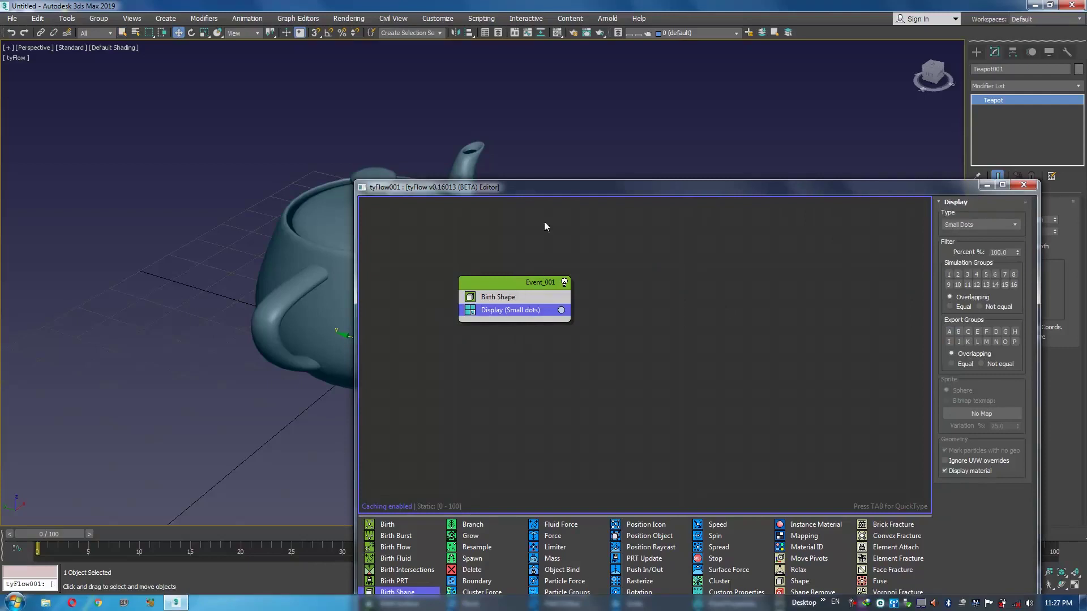
drag(568, 188, 572, 57)
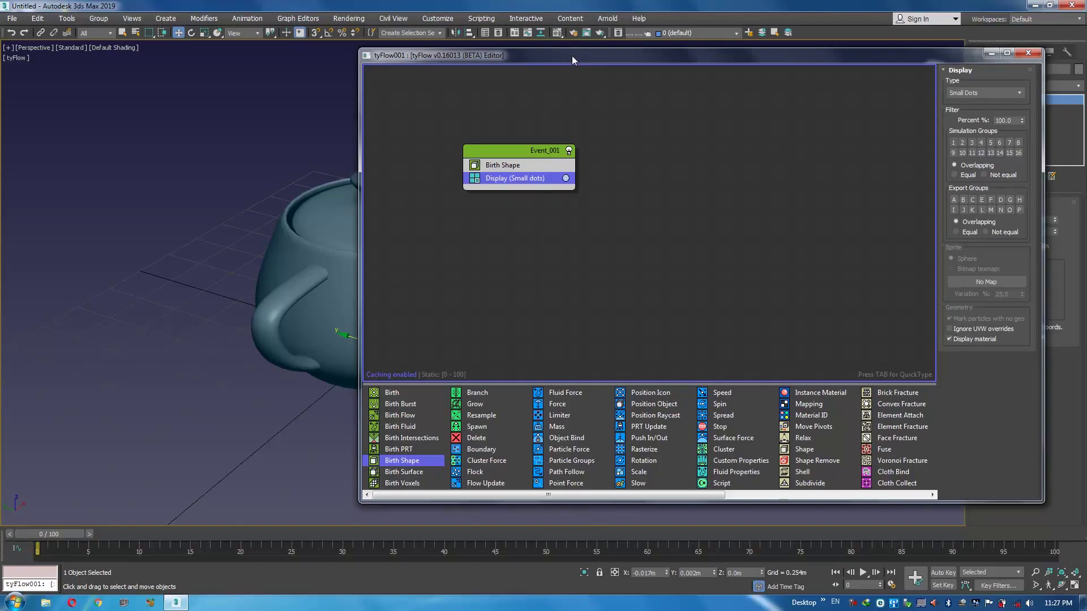
click(493, 165)
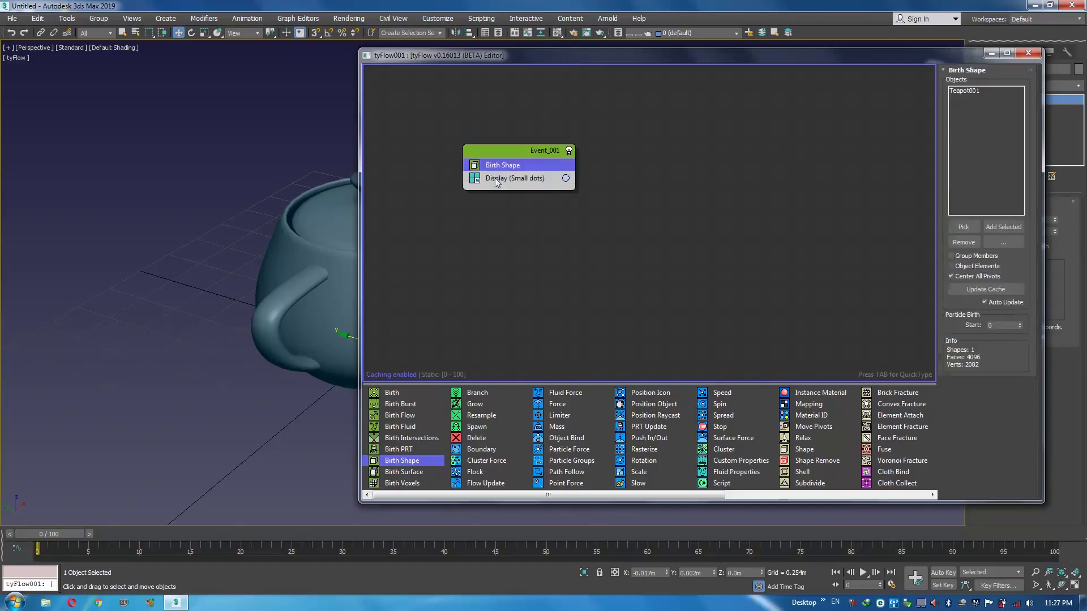
click(496, 179)
key(Delete)
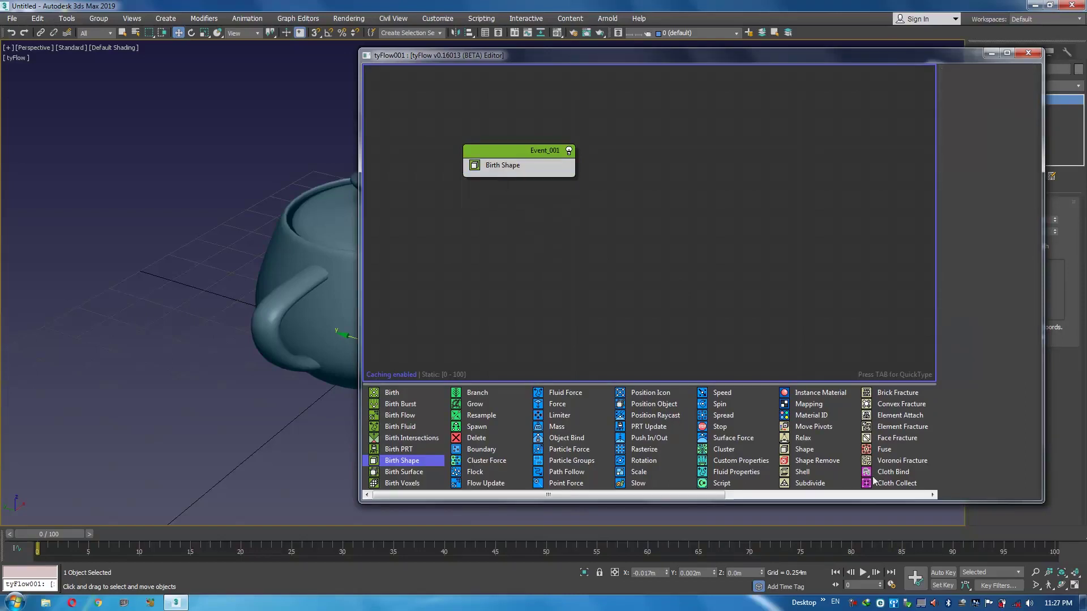
Add a Mesh operator below Birth Shape, turn off its Render Only option, and minimize the tyFlow editor.
scroll(790, 472, right, 3)
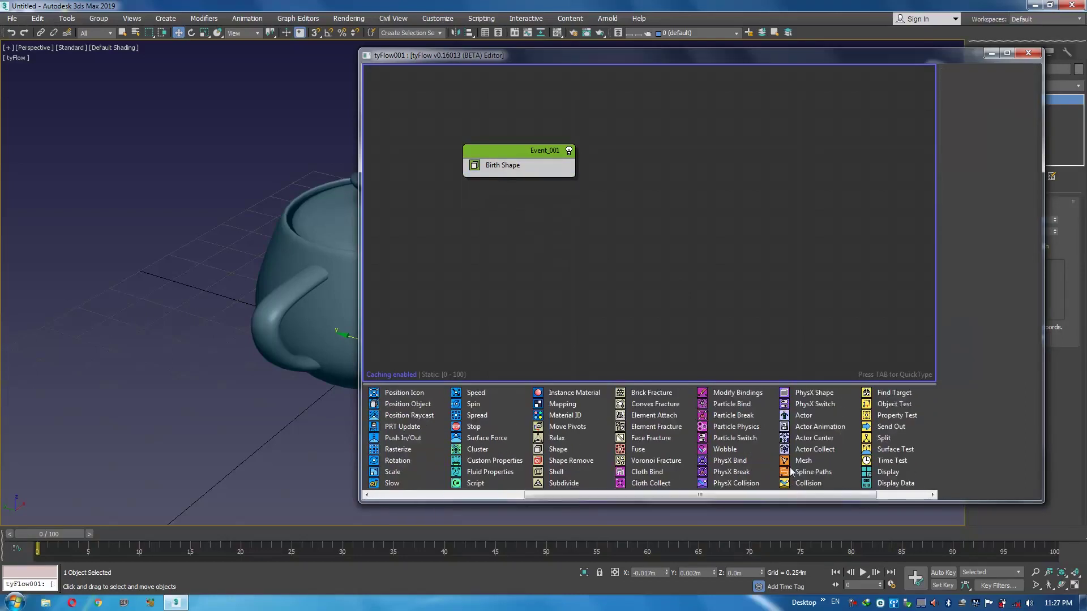
drag(797, 462, 799, 461)
drag(485, 171, 486, 171)
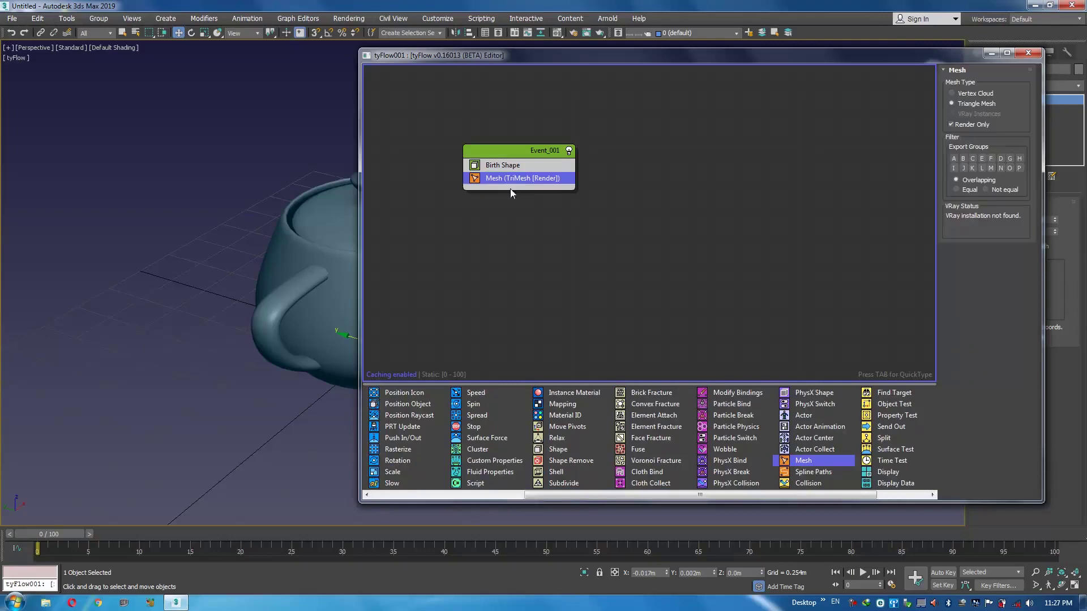
click(954, 124)
click(990, 55)
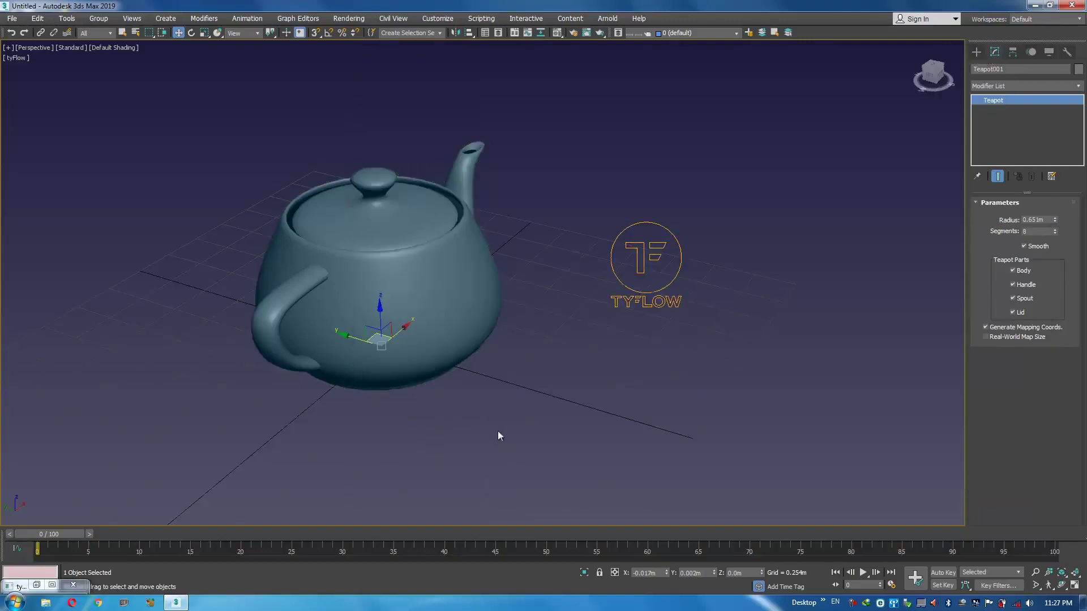
Set the original teapot's object properties to Display as Box.
click(518, 427)
click(645, 258)
click(454, 285)
right_click(454, 283)
click(489, 357)
click(563, 283)
click(453, 323)
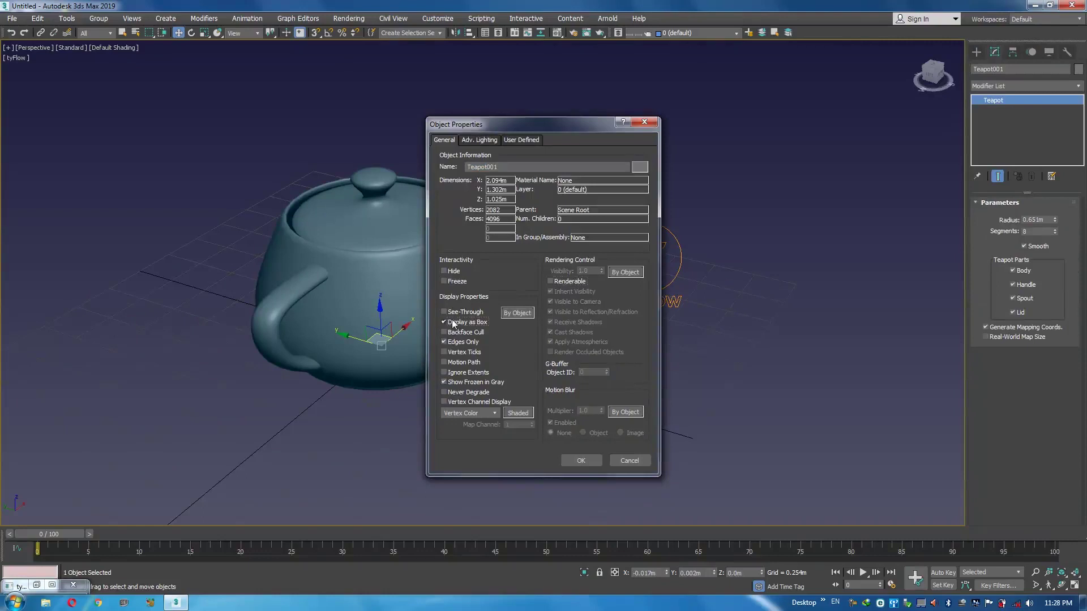
click(581, 462)
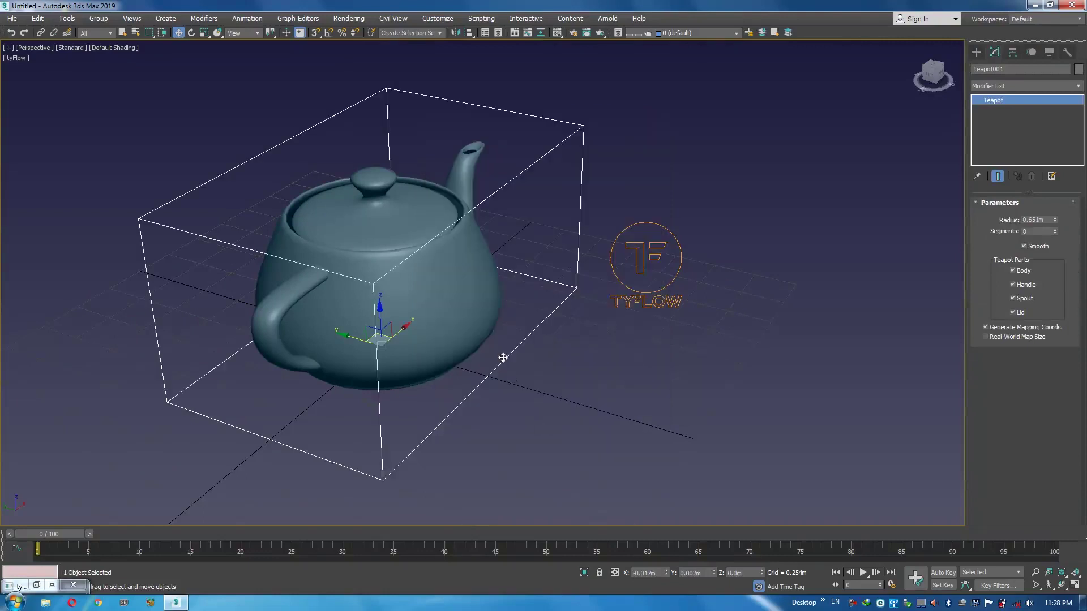
Reopen the tyFlow editor and add a Voronoi Fracture operator below the Mesh operator in the event.
alt+middle_drag(485, 351, 553, 368)
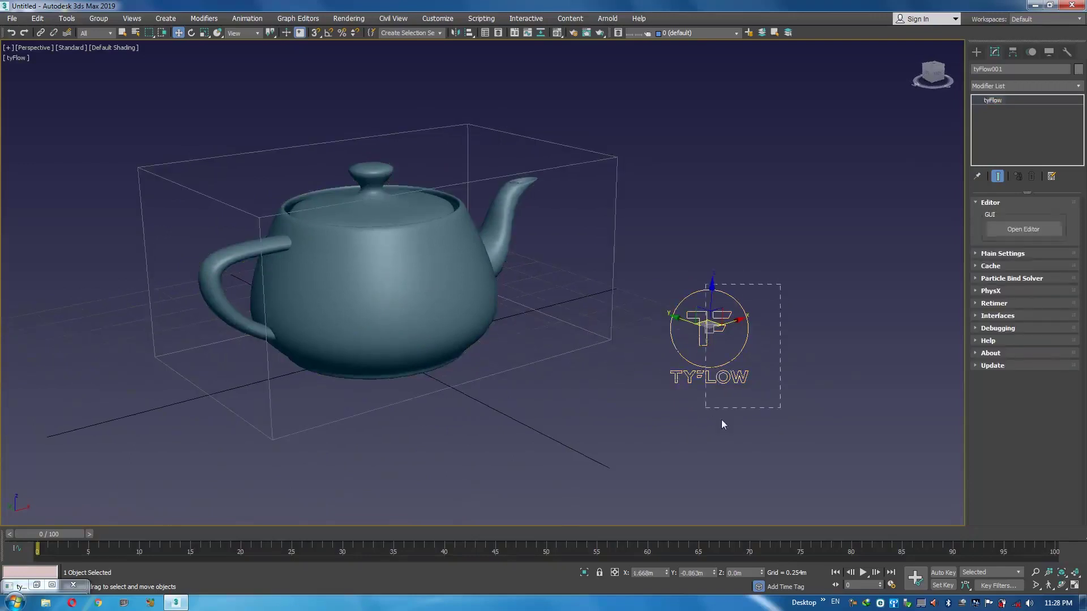
click(1022, 228)
drag(506, 159, 472, 144)
drag(636, 56, 600, 58)
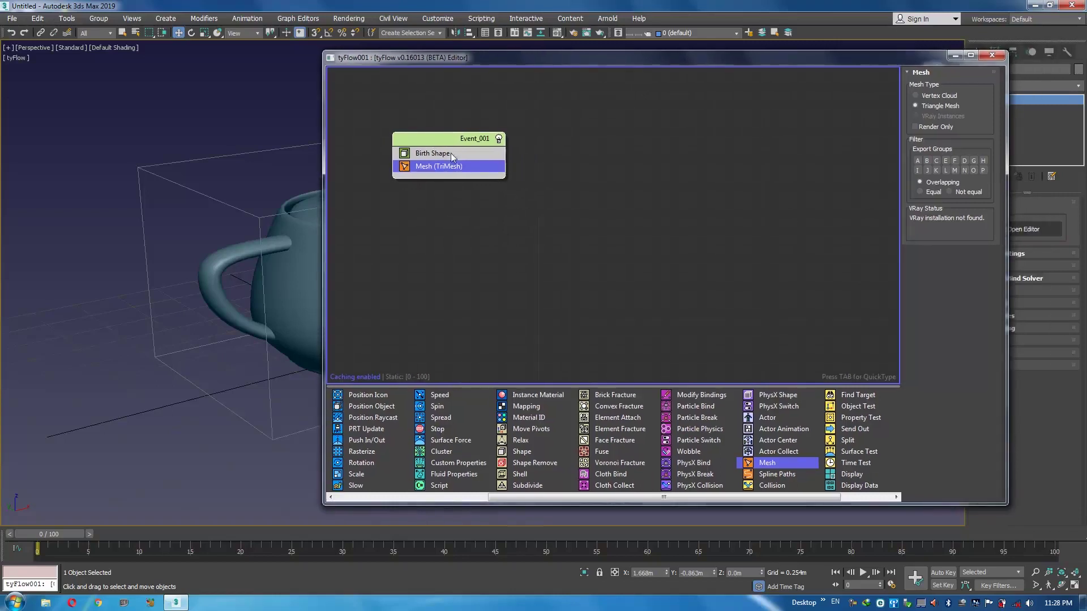
drag(430, 140, 490, 170)
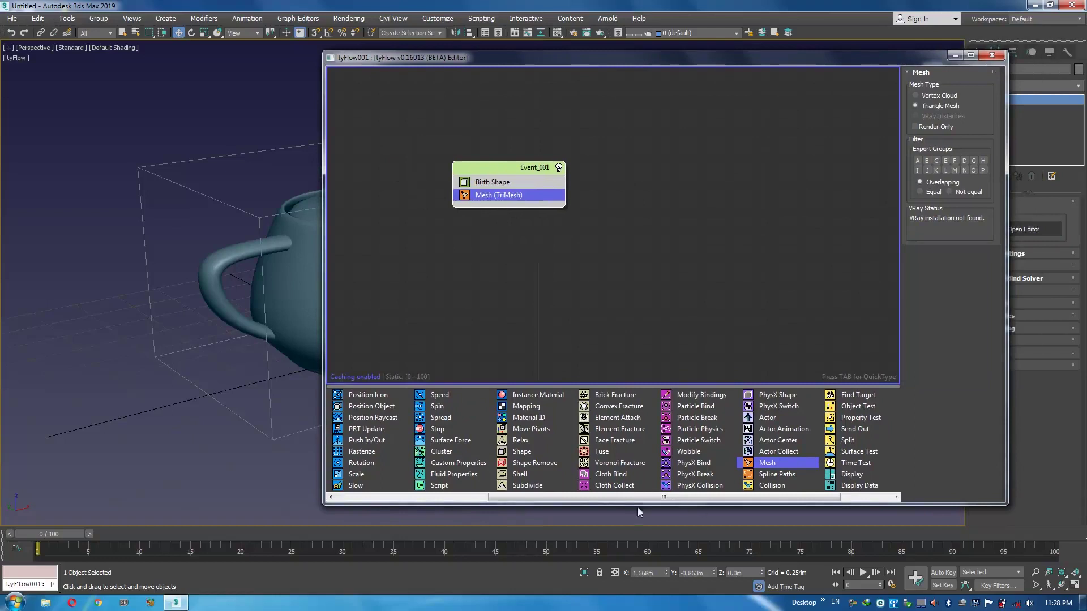
drag(608, 464, 528, 296)
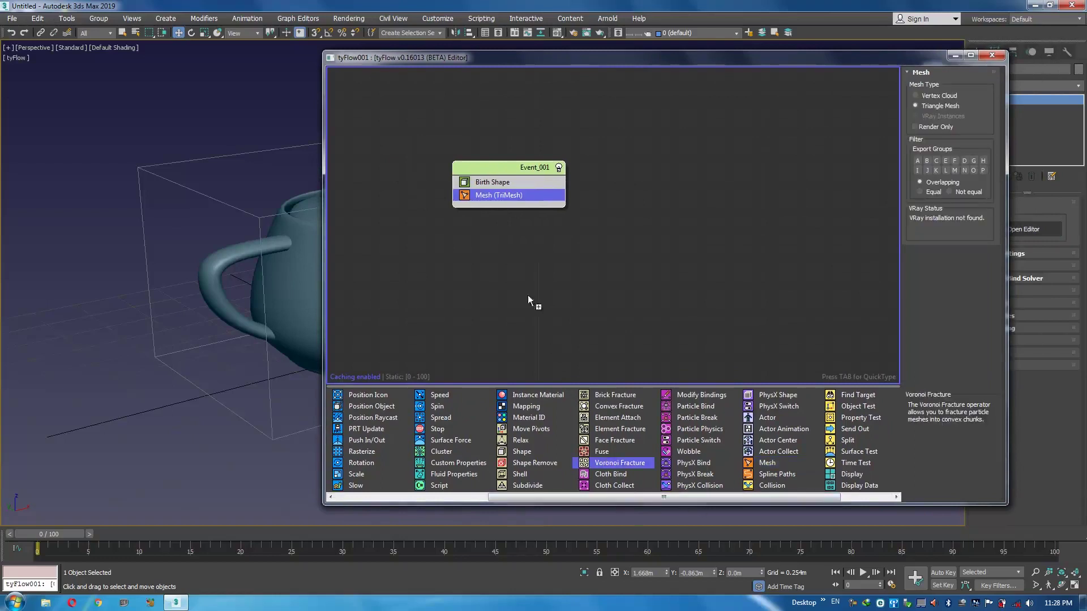
drag(486, 211, 484, 206)
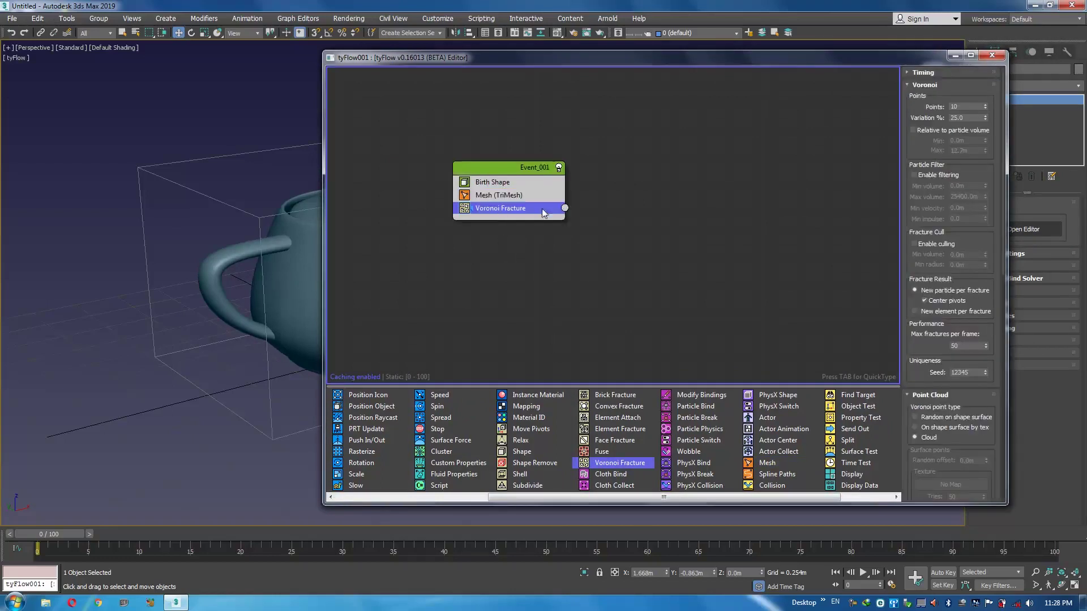
Turn on edged faces in the perspective view to show the fracture lines on the teapot.
drag(684, 59, 817, 58)
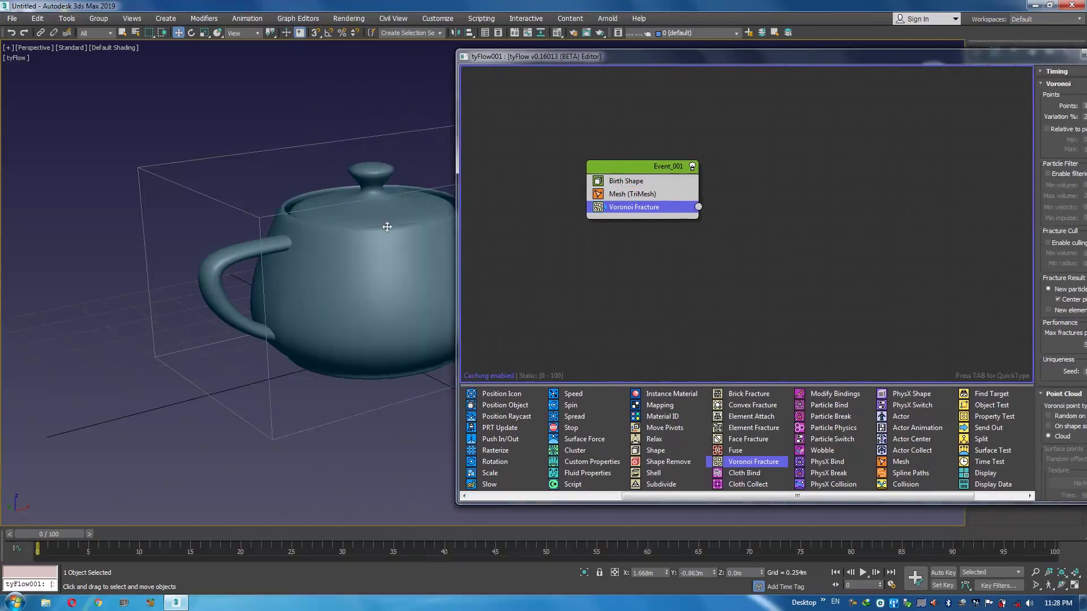
alt+middle_drag(376, 237, 311, 252)
key(F3)
key(F3)
key(F4)
scroll(317, 283, up, 5)
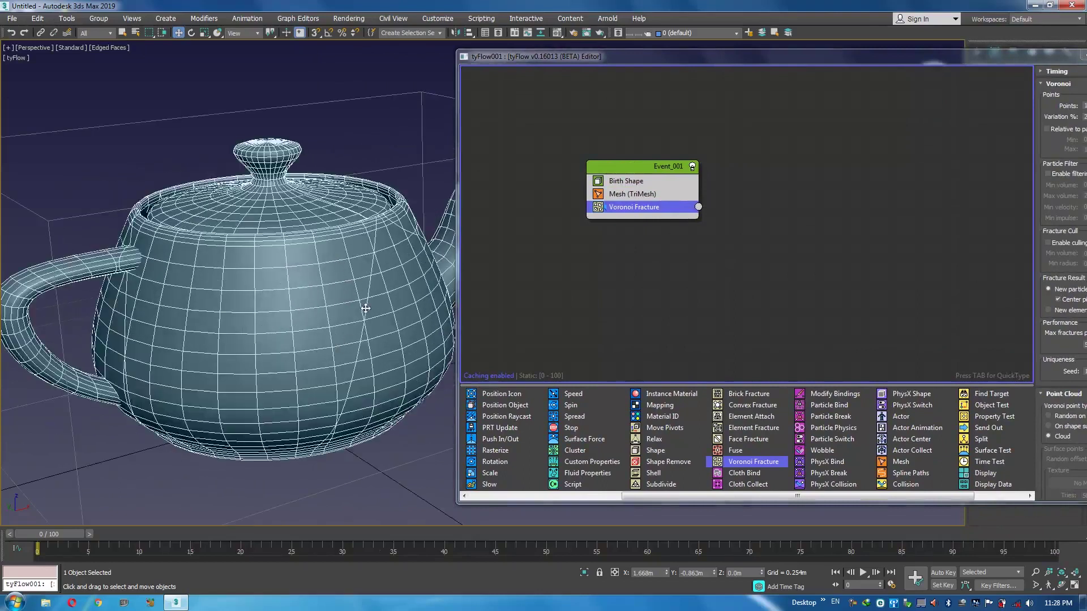
Raise the Voronoi Fracture point count through 50 and 70 to 100.
drag(868, 59, 785, 55)
double_click(1018, 102)
text(50)
key(Return)
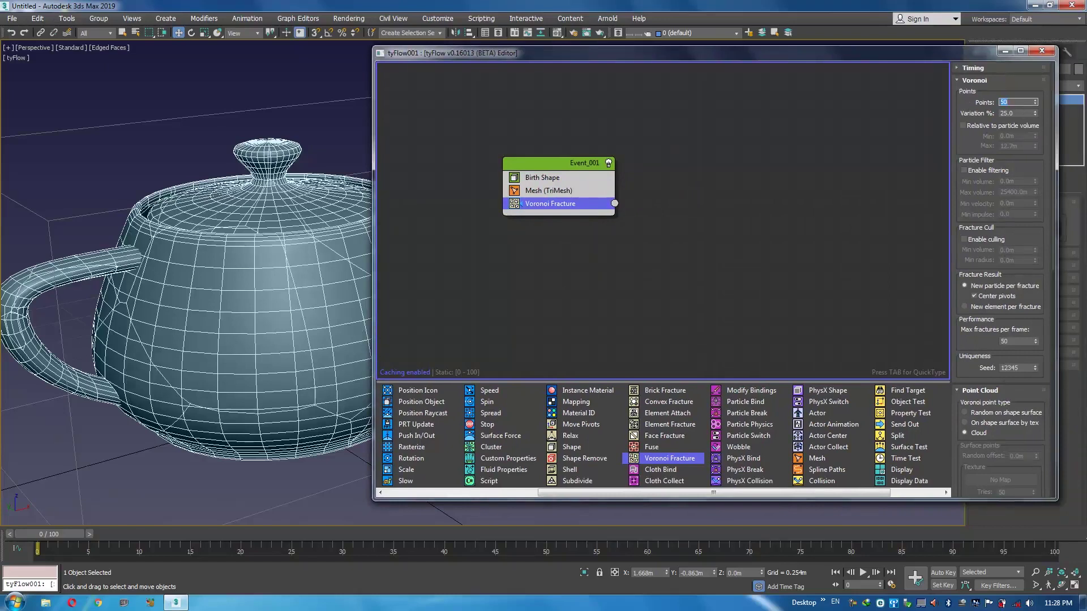
key(Return)
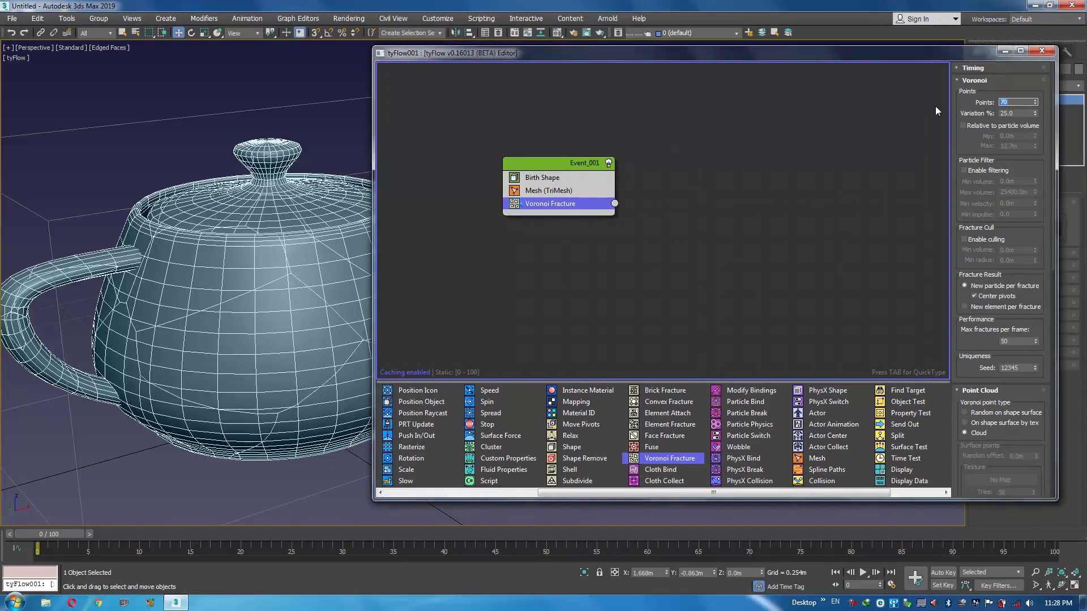
text(100)
key(Return)
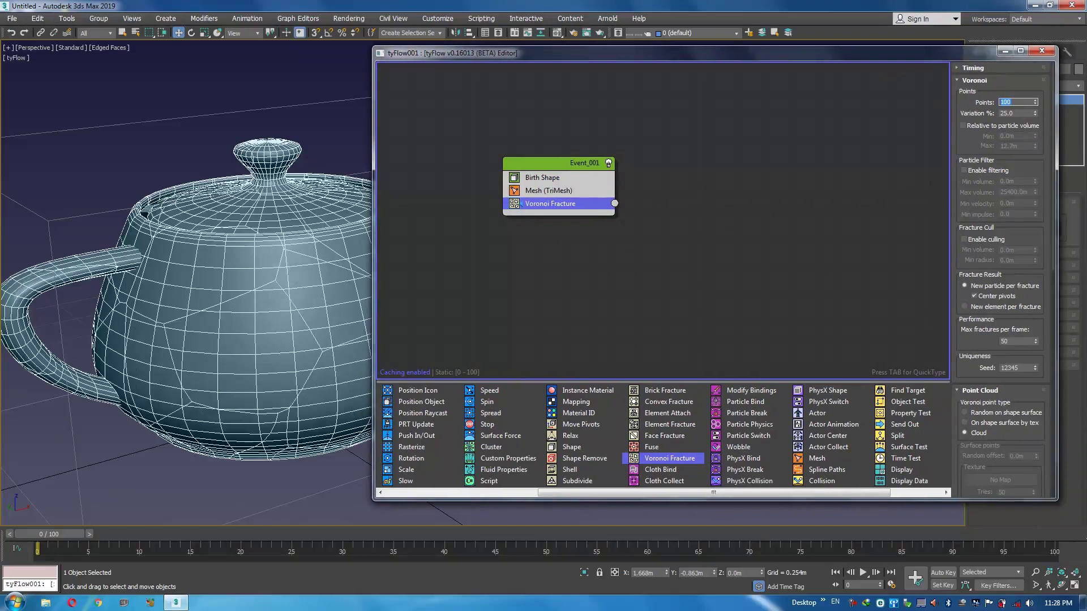
Add a Custom Properties operator below Voronoi Fracture, keeping its SET operation, and set its Custom TM to TM.
scroll(182, 206, up, 4)
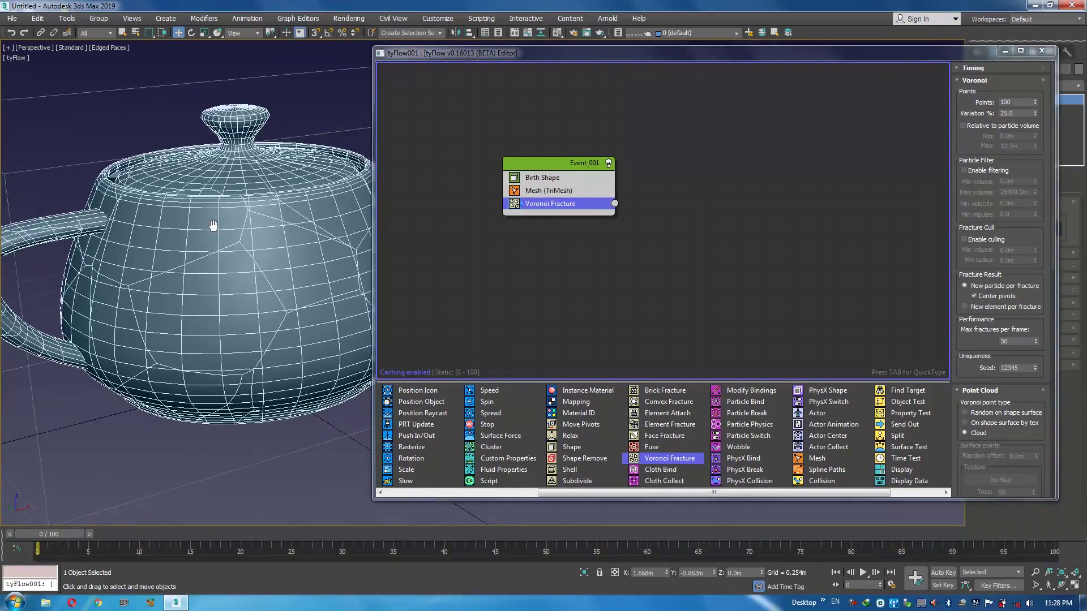
mouse_move(248, 240)
alt+middle_down()
mouse_move(243, 271)
mouse_move(242, 251)
mouse_move(261, 250)
alt+middle_up()
scroll(262, 251, down, 5)
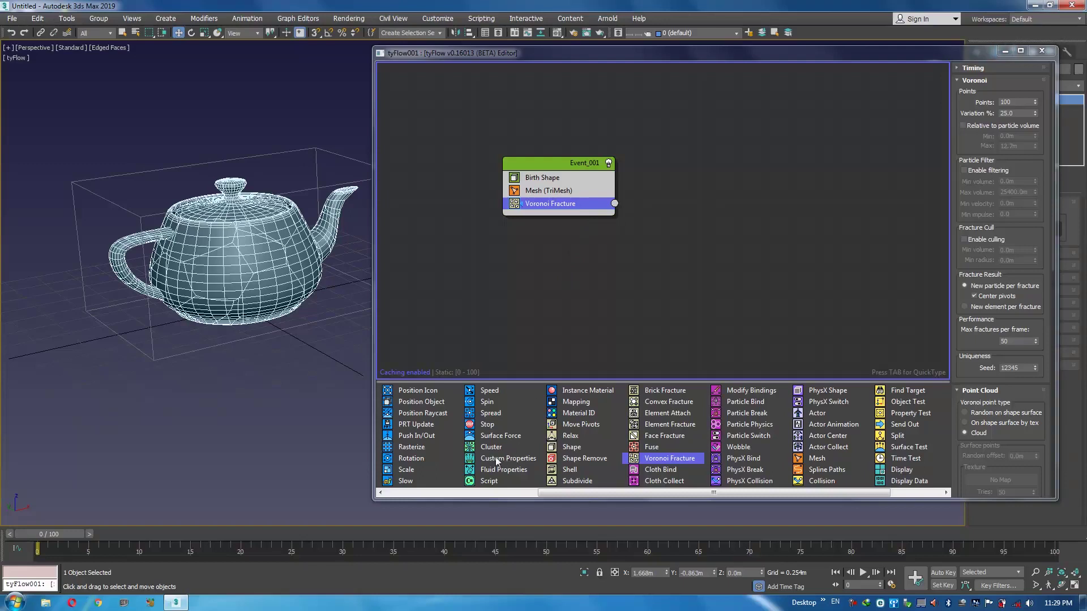
drag(496, 461, 535, 210)
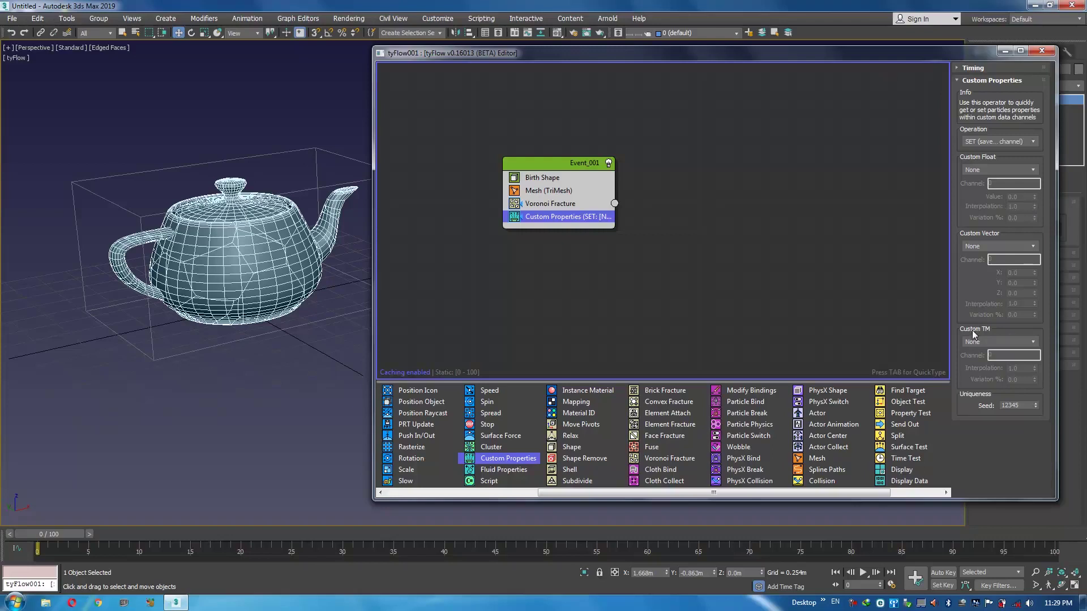
click(1002, 343)
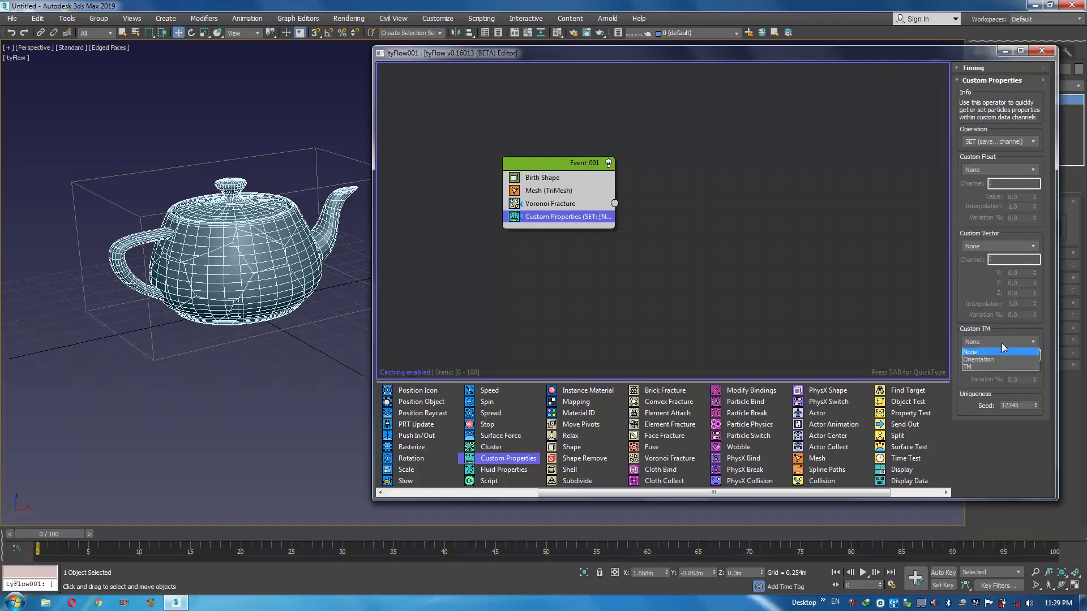
click(968, 367)
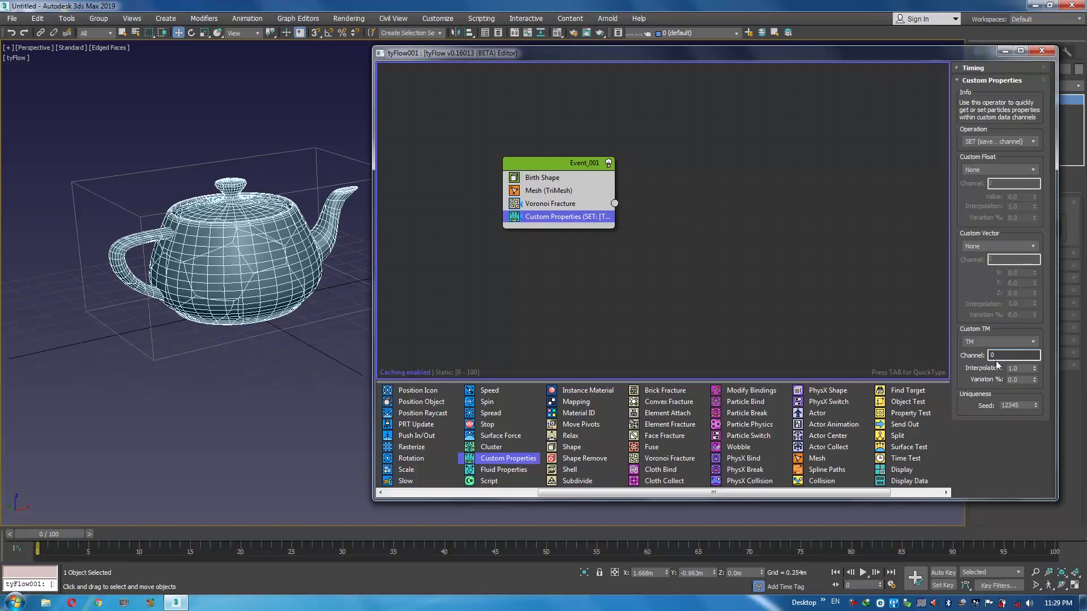
drag(644, 59, 587, 60)
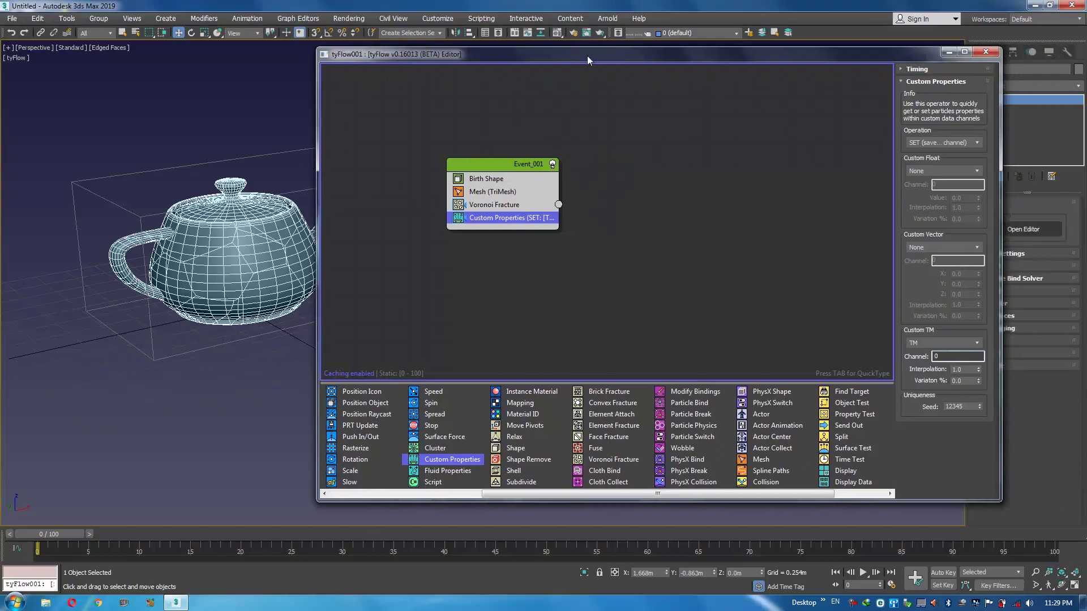
Add a Time Test operator below Custom Properties in Event_001 and set its variation to 0.
drag(492, 167, 426, 112)
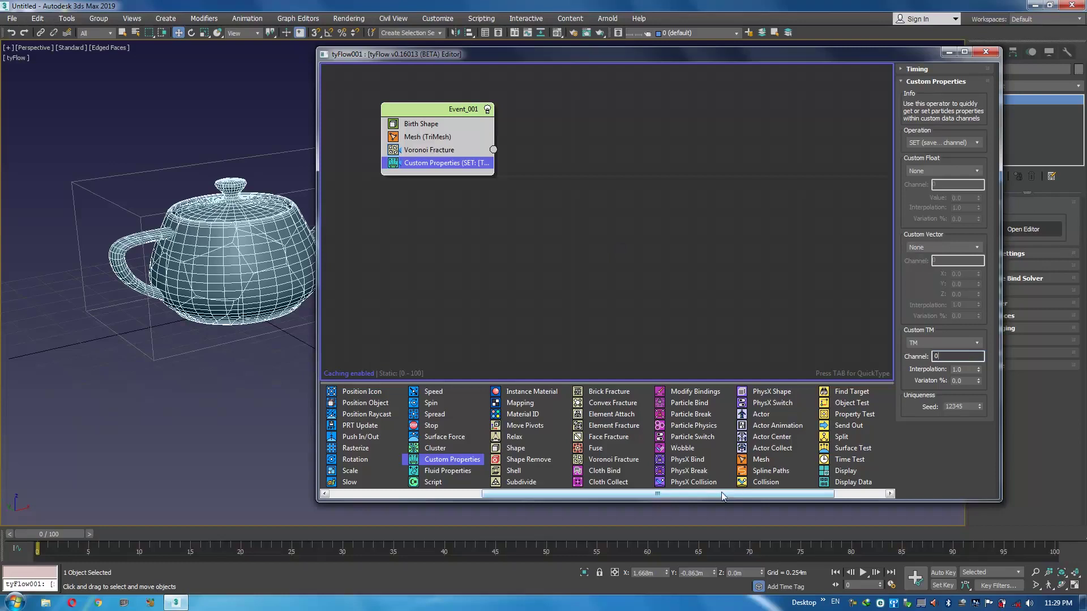
drag(849, 461, 450, 214)
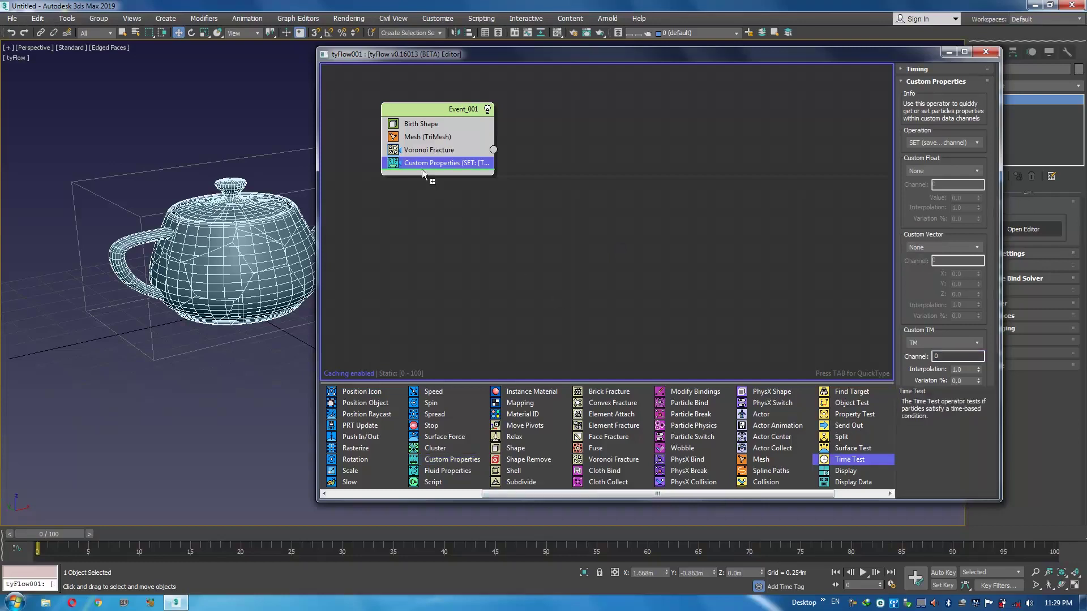
drag(422, 169, 423, 171)
right_click(977, 175)
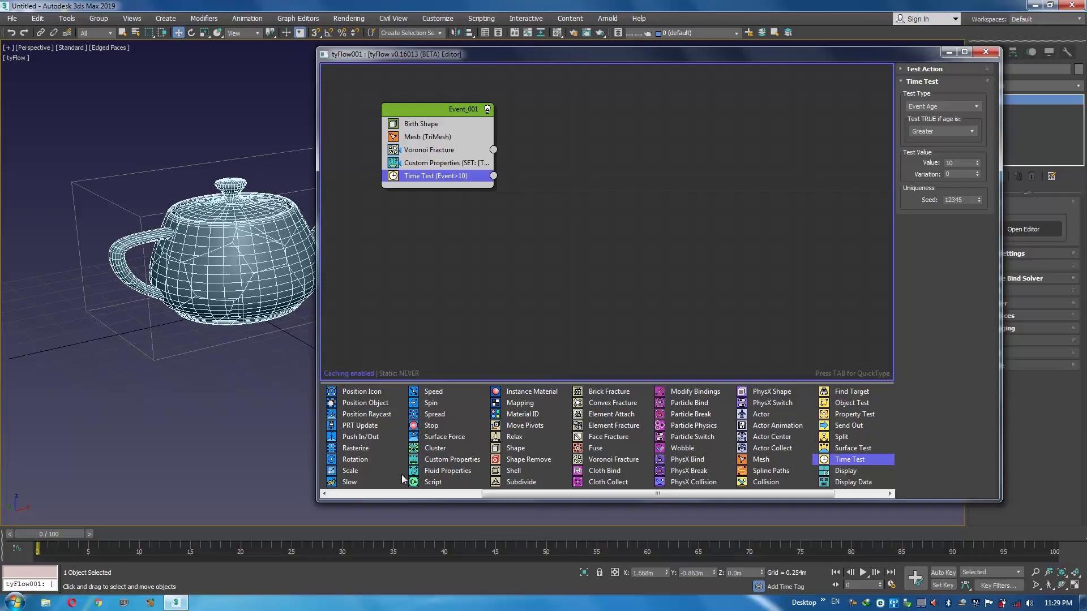
Create a new event with a Force operator below the birth event and delete its Display operator.
drag(489, 498, 351, 497)
drag(515, 402, 472, 243)
click(490, 266)
key(Delete)
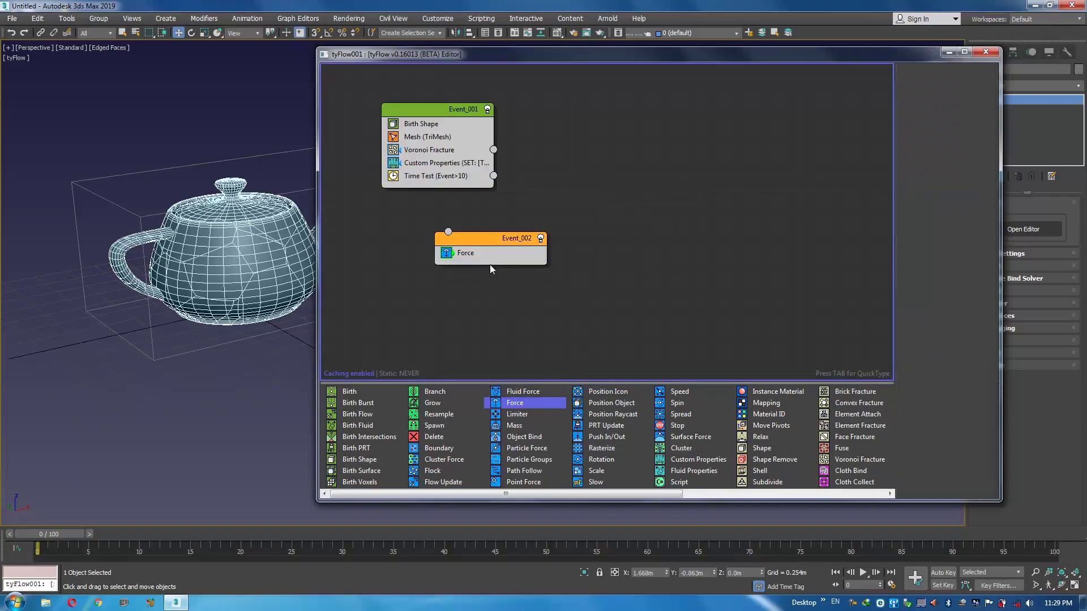
Paste an instanced copy of the Mesh operator into the Force event and connect the Time Test output to that event.
click(422, 139)
right_click(422, 138)
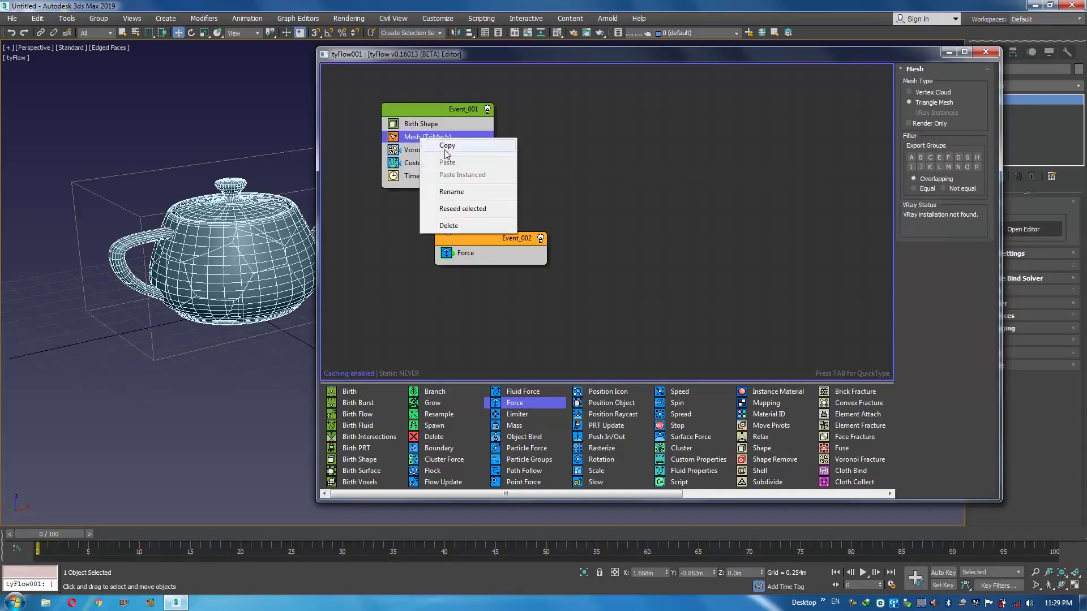
click(446, 147)
click(472, 258)
right_click(472, 258)
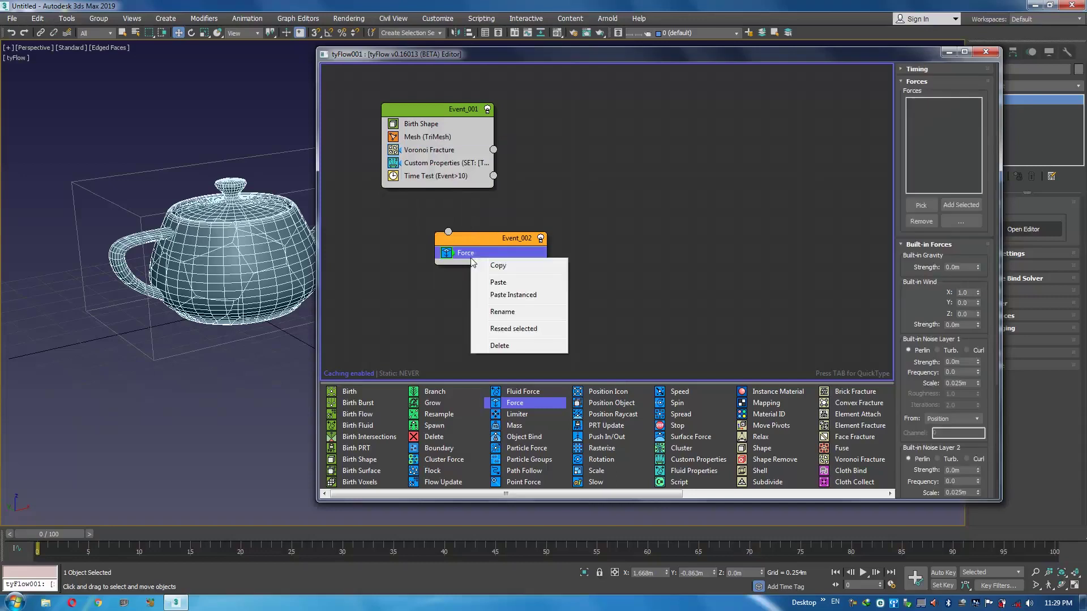
click(510, 296)
drag(475, 240, 583, 237)
drag(493, 177, 556, 230)
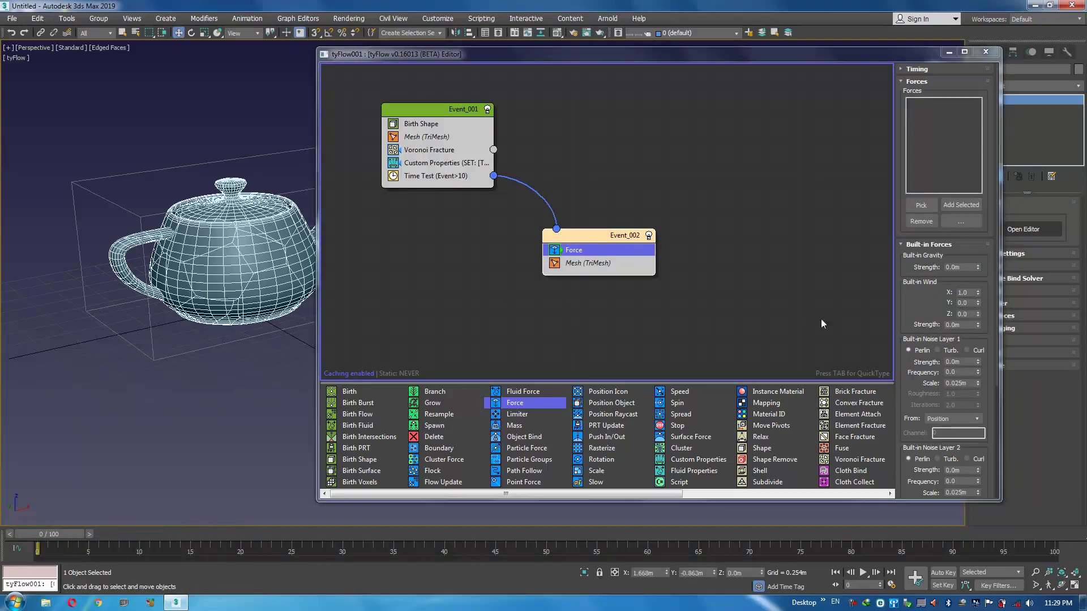
Set the Force operator's built-in gravity strength to 0.01 m and scrub the first frames to check the motion.
double_click(964, 269)
text(0)
key(Return)
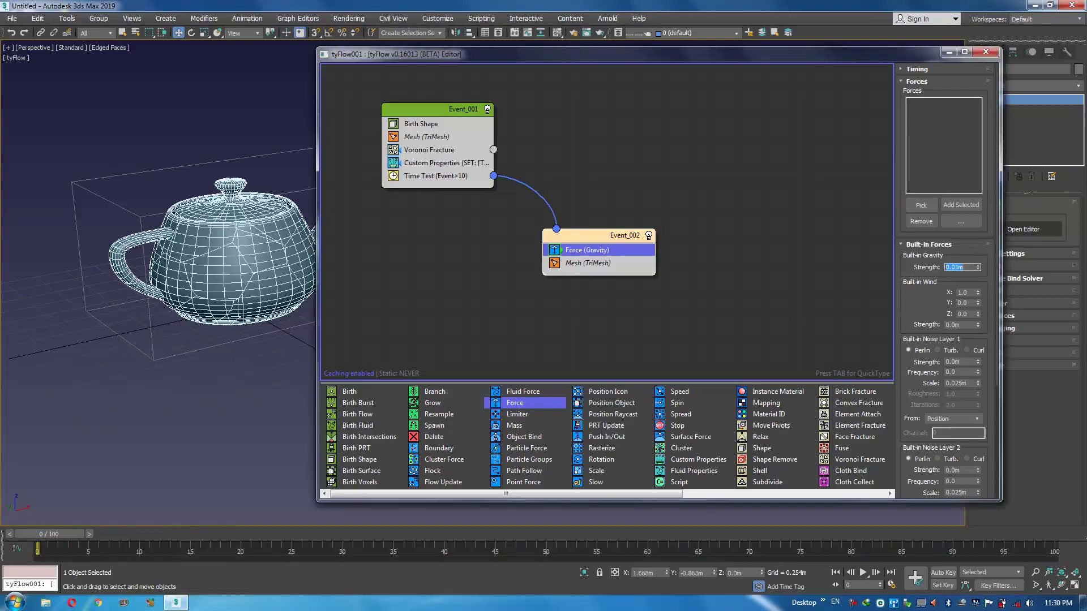
click(59, 545)
drag(81, 543, 36, 548)
Try Noise Layer 1 strengths of 0.01 m and 0.1 m on the Force operator and settle on 0.07 m, scrubbing to check the scatter.
double_click(962, 362)
text(0.01)
key(Return)
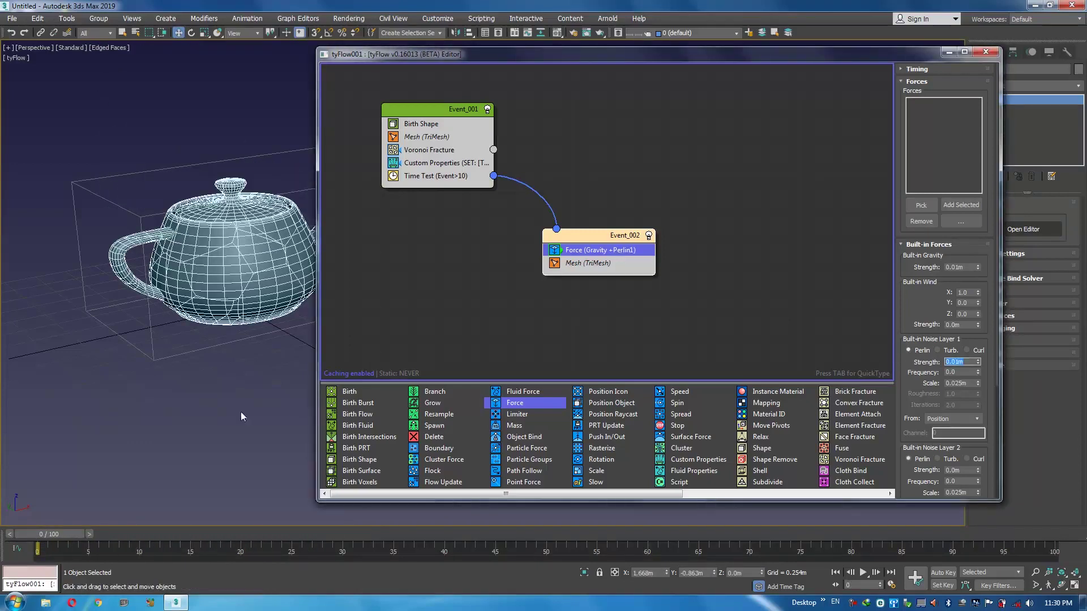
drag(58, 535, 363, 539)
scroll(213, 359, down, 5)
key(w)
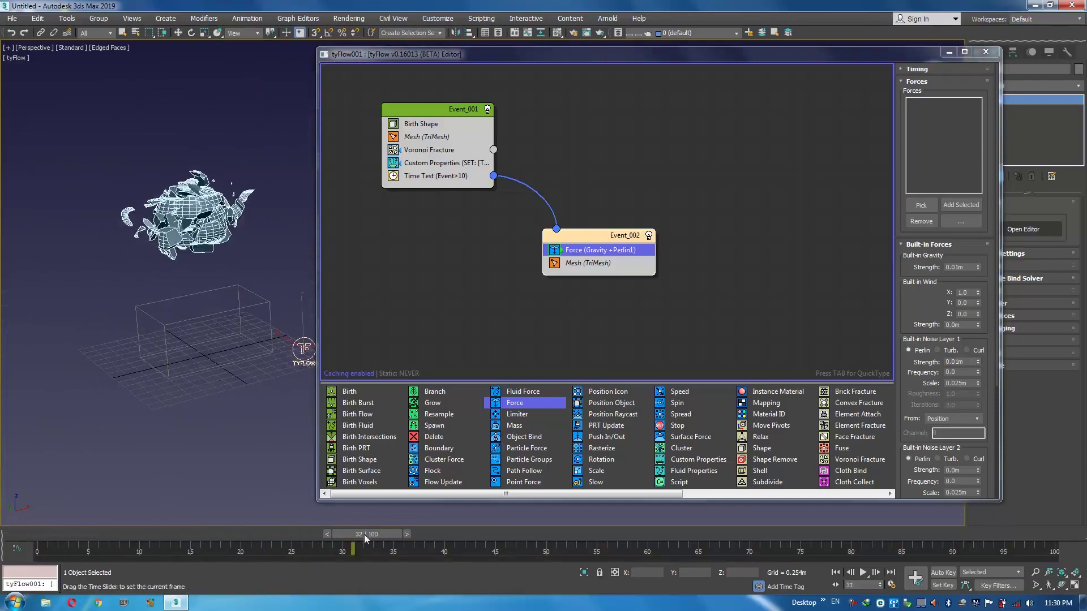
double_click(961, 361)
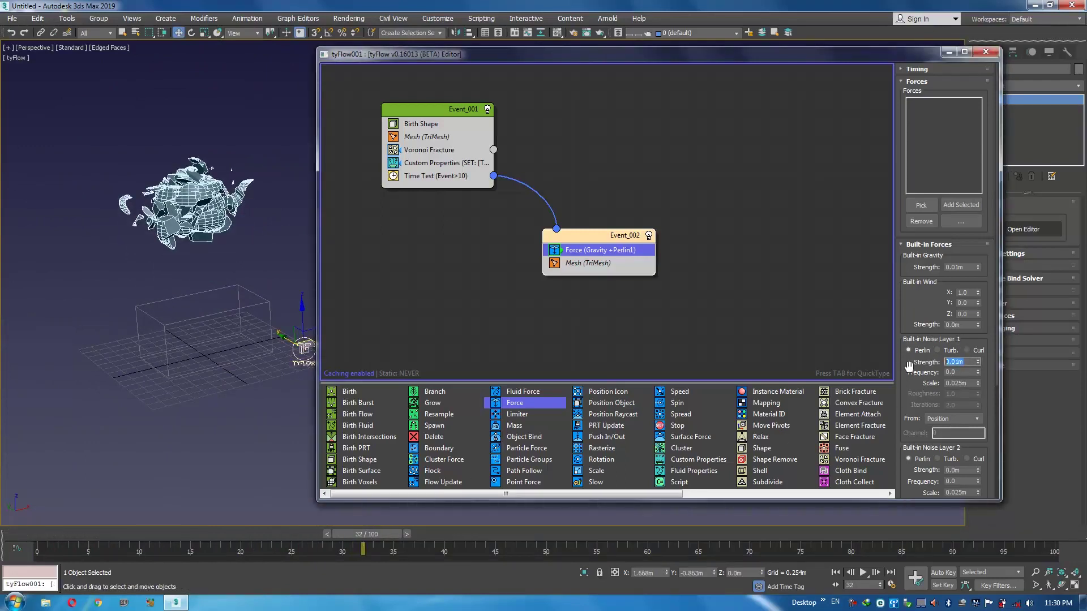
key(Return)
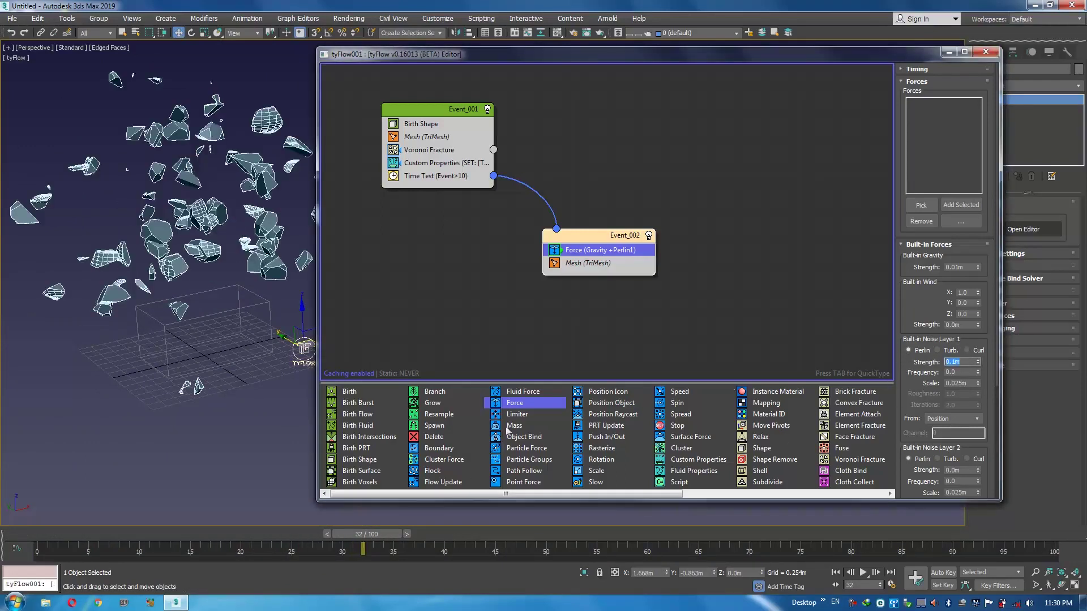
text(0.05)
key(Return)
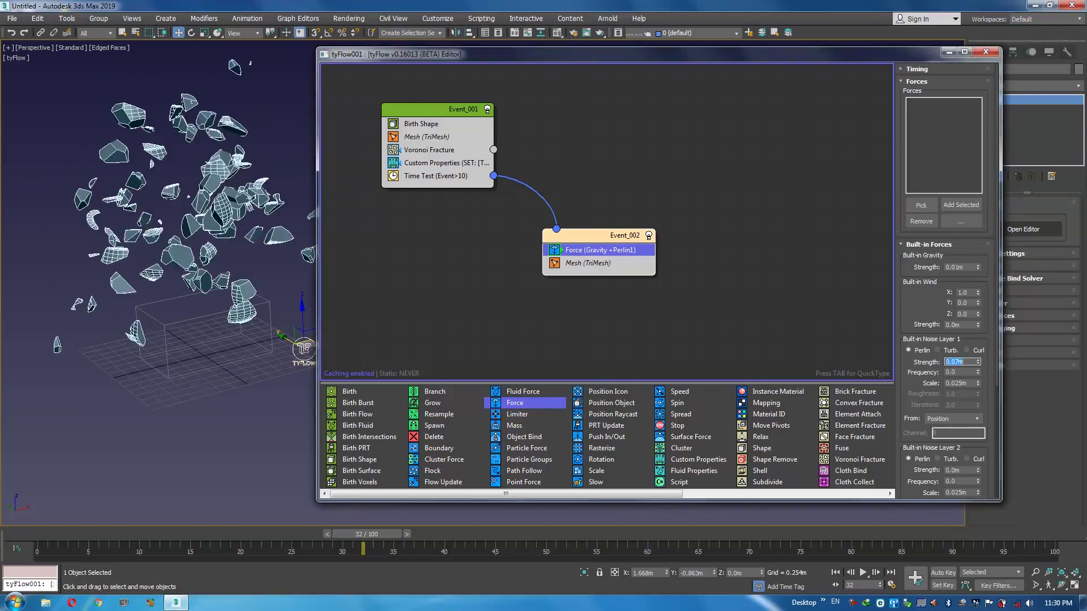
drag(241, 538, 333, 547)
key(w)
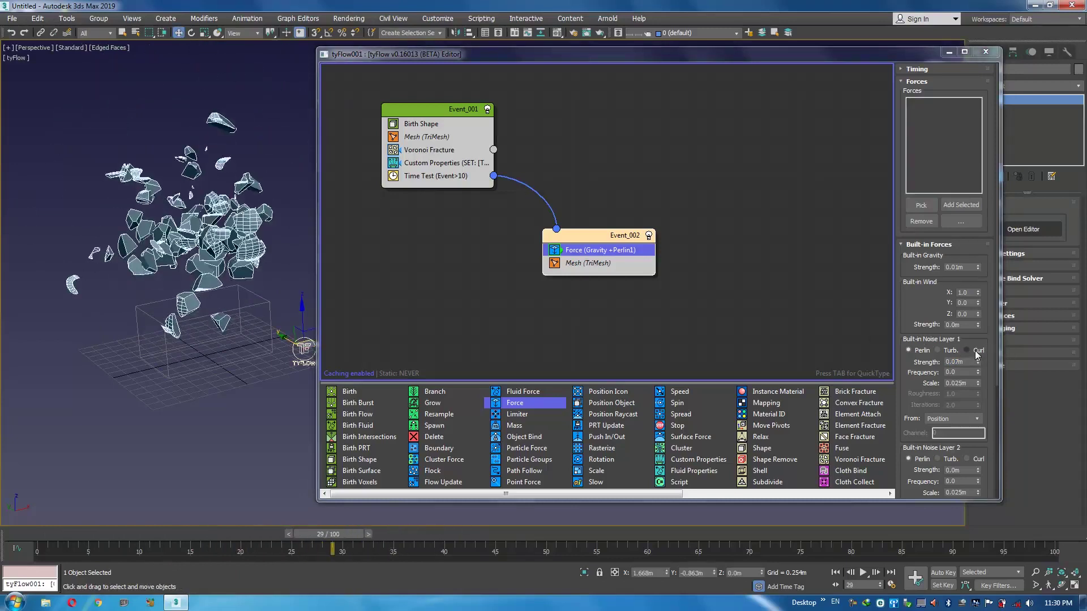
Try Curl noise for Noise Layer 1, choose Turb. instead, and scrub to frame 35.
click(976, 352)
click(949, 351)
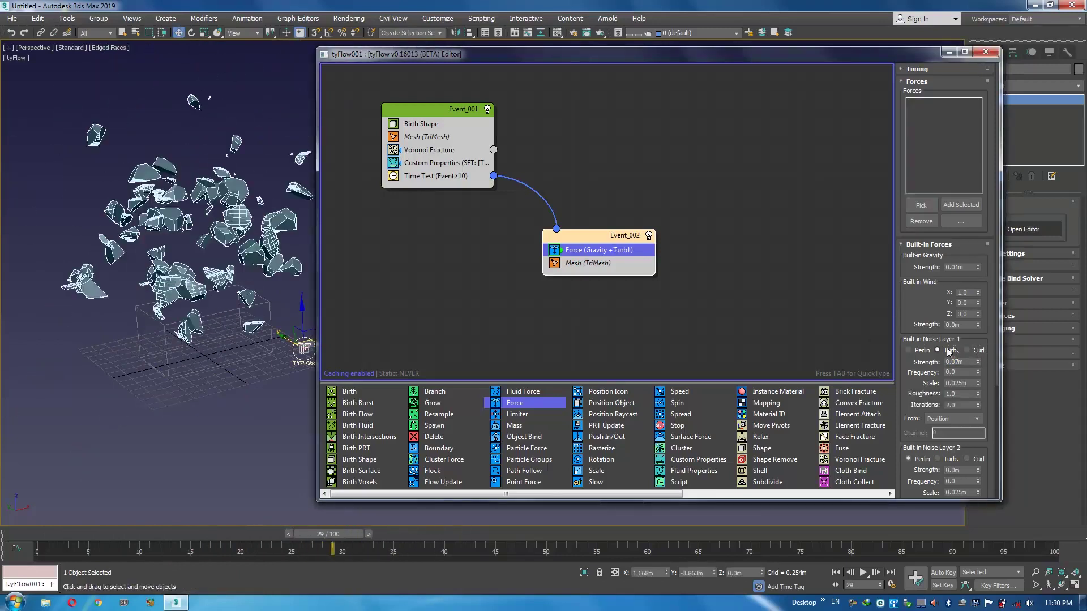
drag(175, 537, 431, 542)
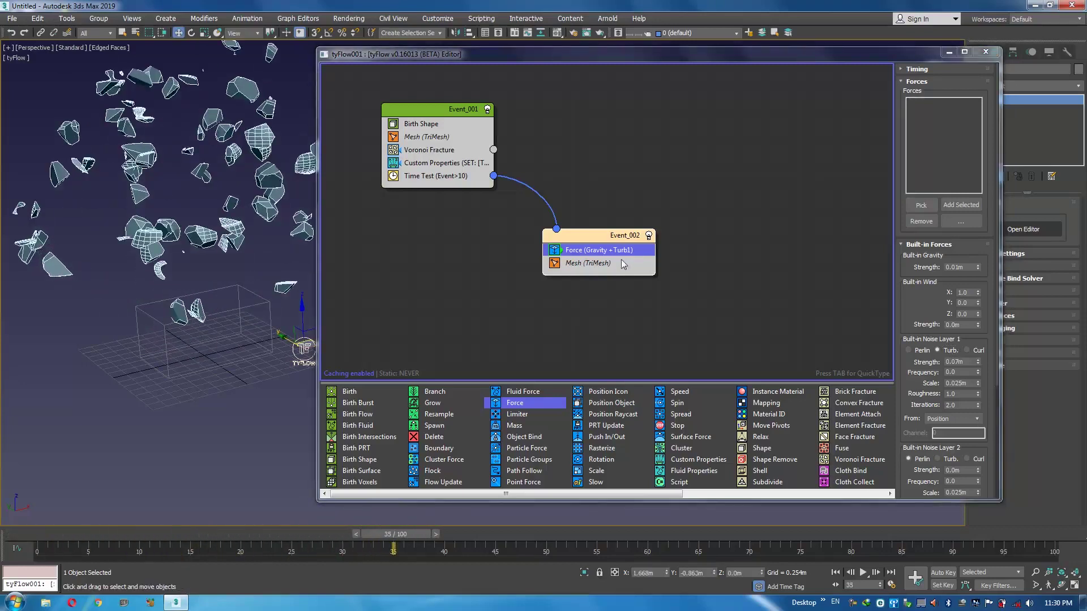
Add a PhysX Shape operator to the Force event and move it out into its own new event.
middle_drag(576, 378, 492, 308)
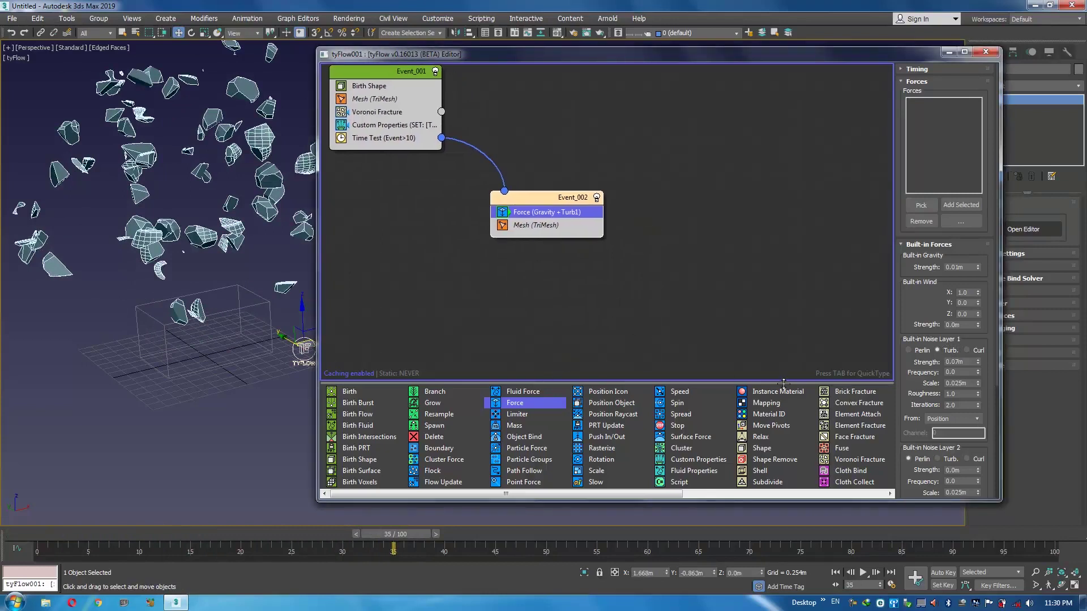
drag(645, 493, 795, 497)
drag(771, 391, 523, 236)
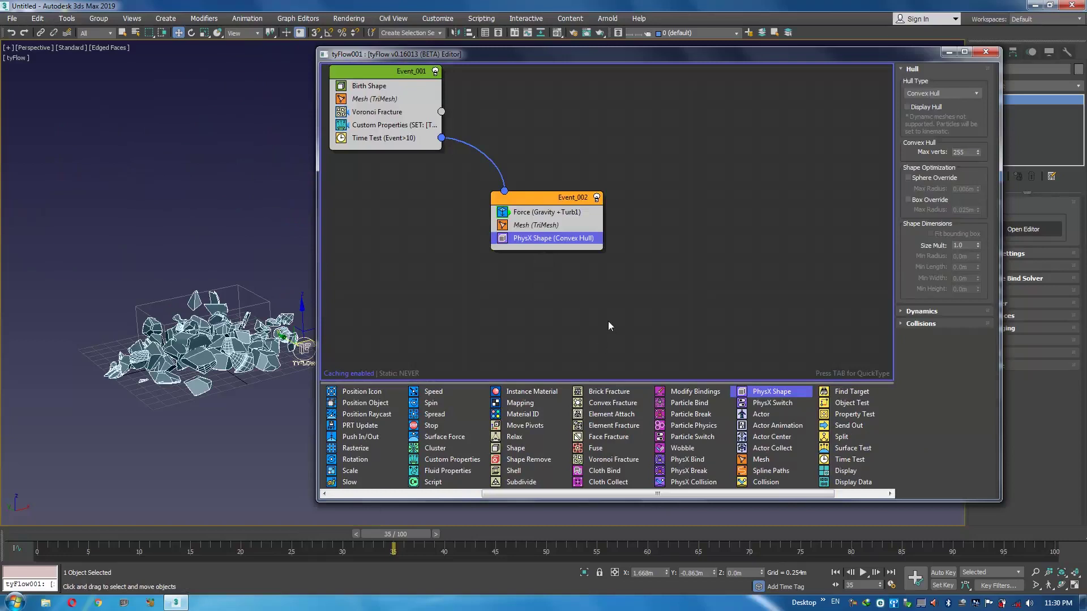
drag(536, 240, 684, 300)
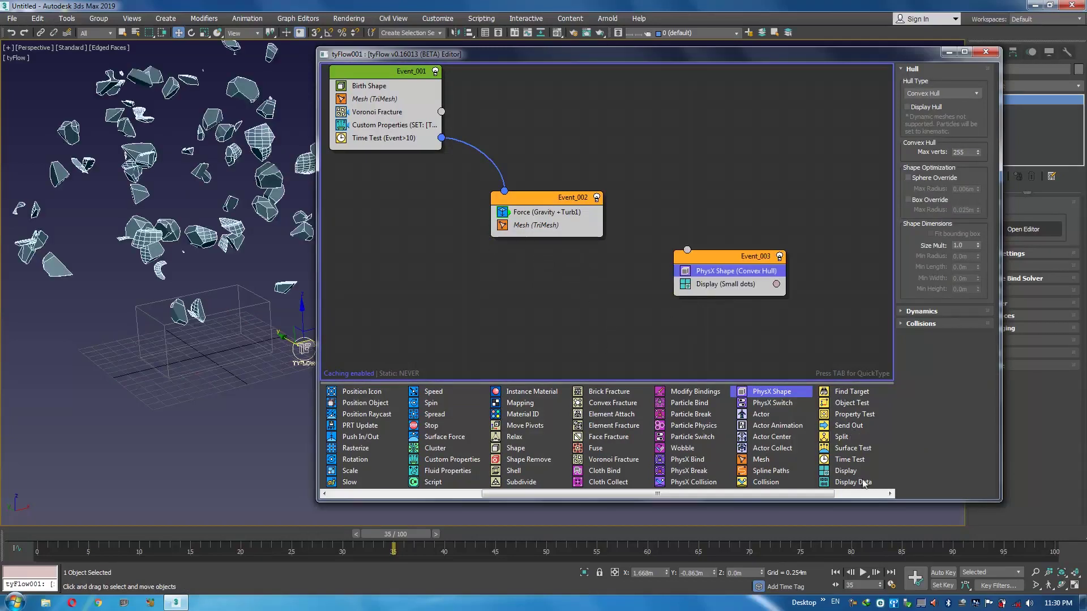
Add a Time Test with value 50 and variation 0 to the Force event, connect it to the PhysX Shape event, and preview the animation.
drag(849, 459, 544, 238)
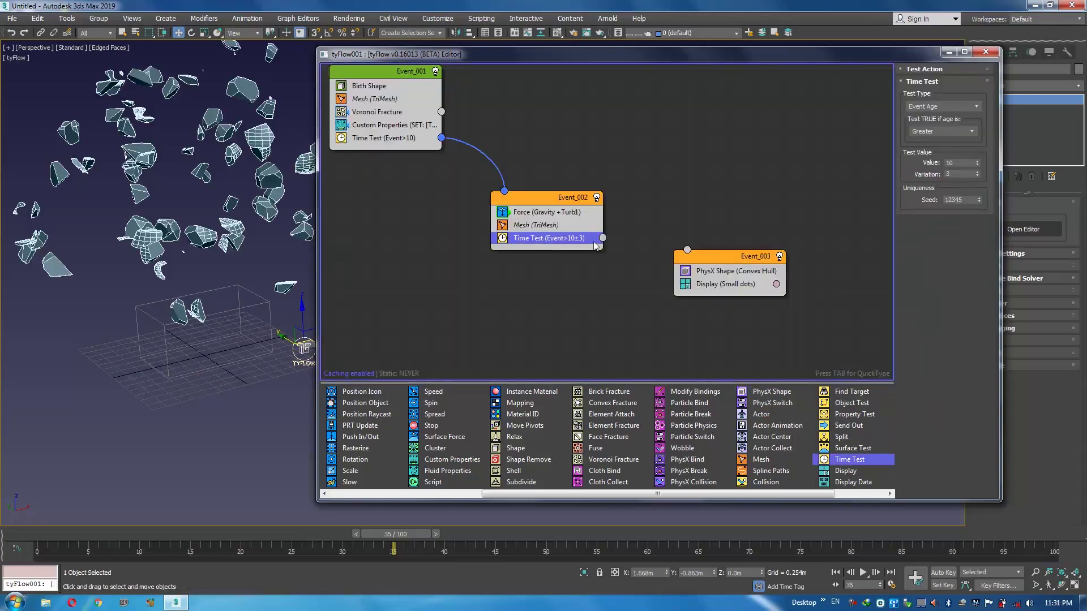
drag(636, 254, 686, 250)
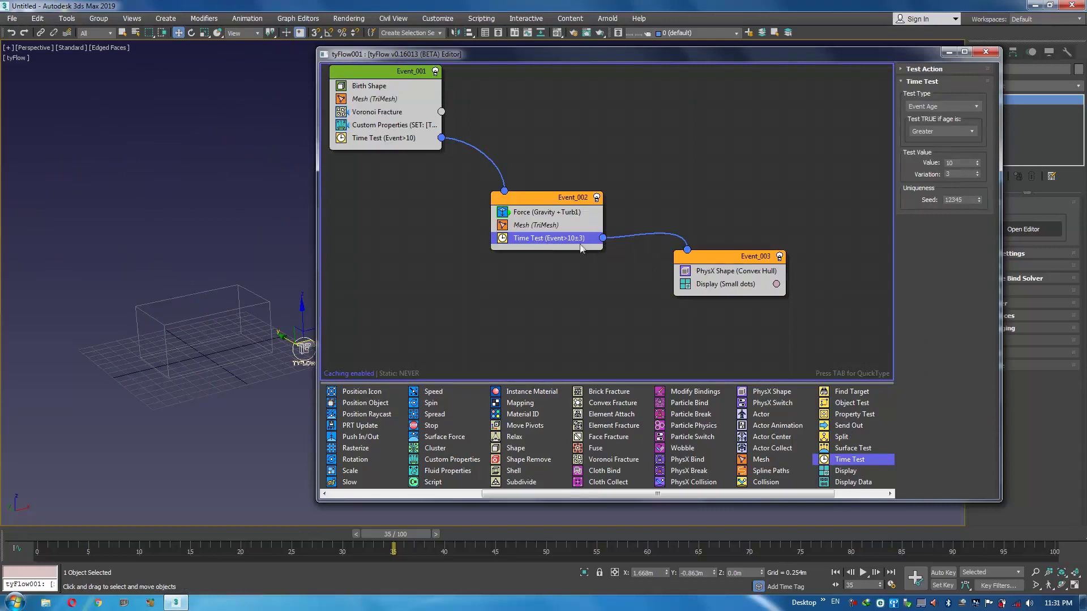
double_click(965, 163)
key(Return)
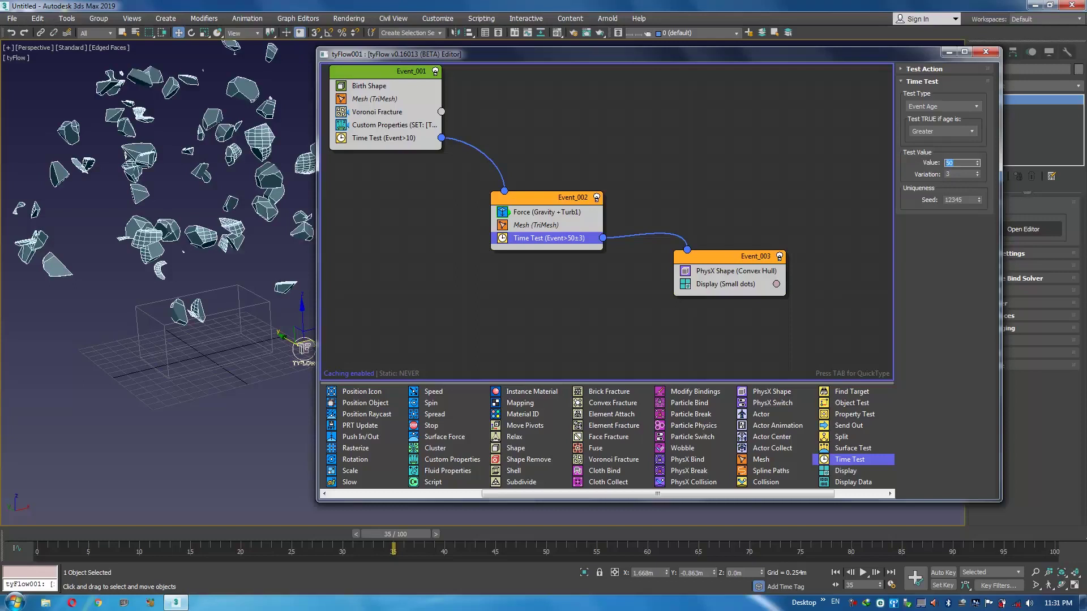
right_click(978, 174)
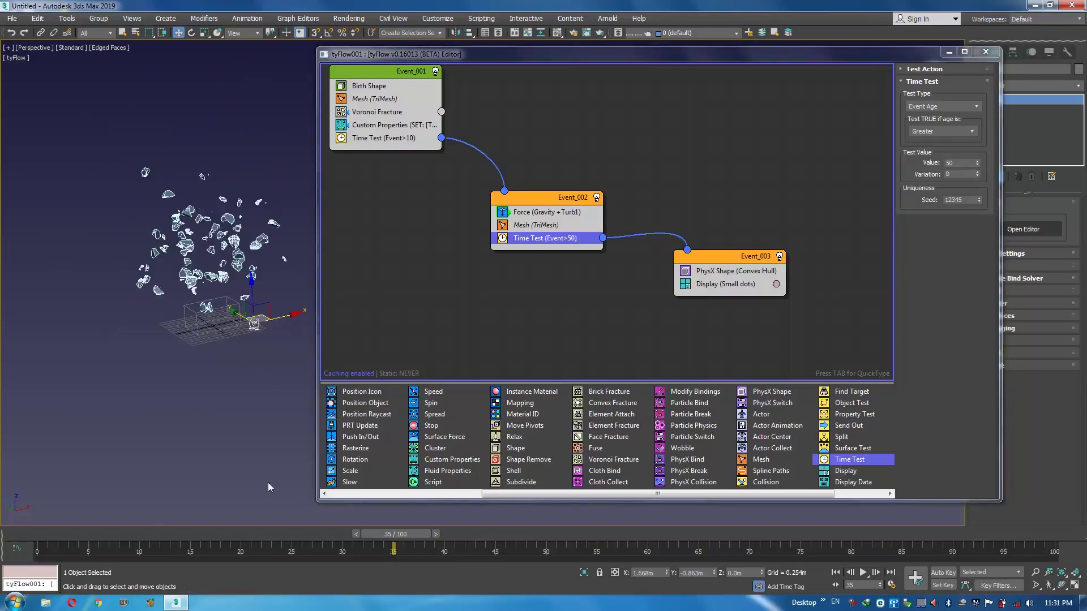
drag(283, 534, 234, 532)
key(/)
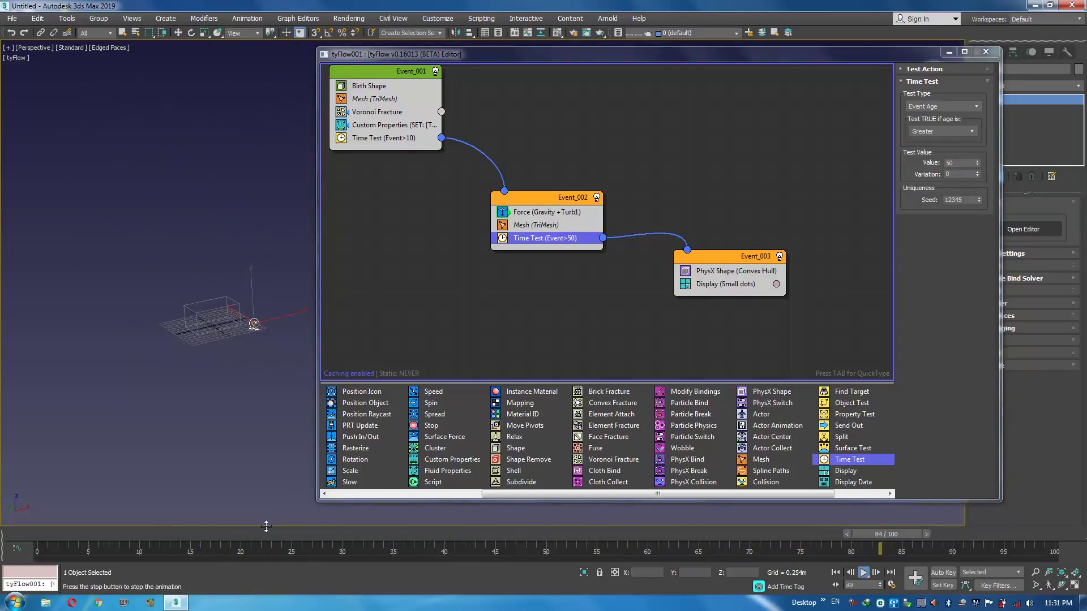
key(/)
key(w)
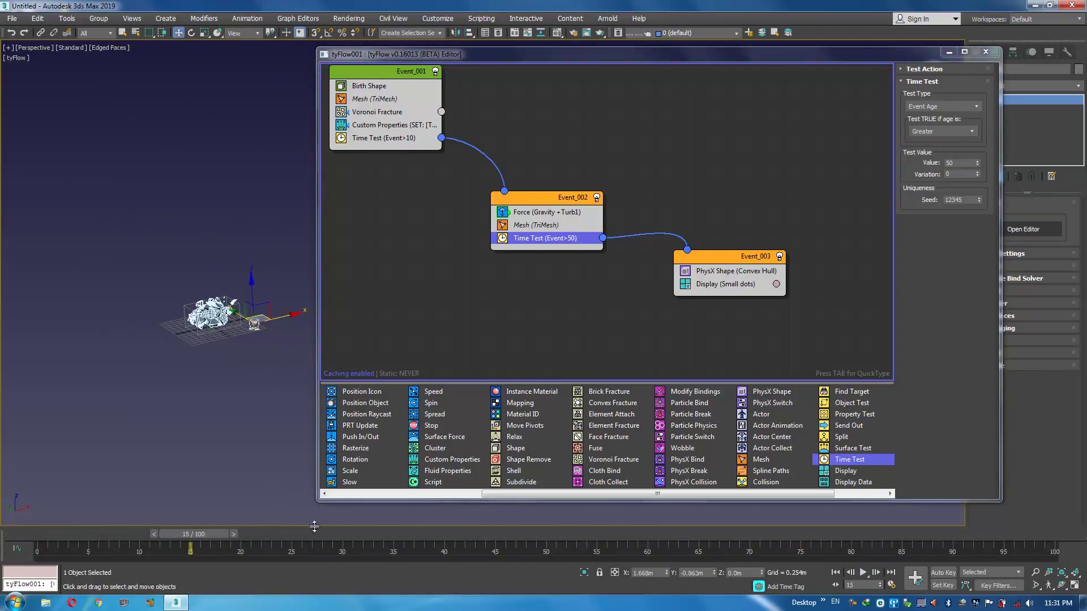
Paste an instanced Mesh operator into the PhysX Shape event, delete that event's Display operator, and preview the animation.
right_click(533, 226)
click(566, 237)
click(722, 284)
right_click(722, 284)
click(752, 316)
click(710, 297)
click(712, 287)
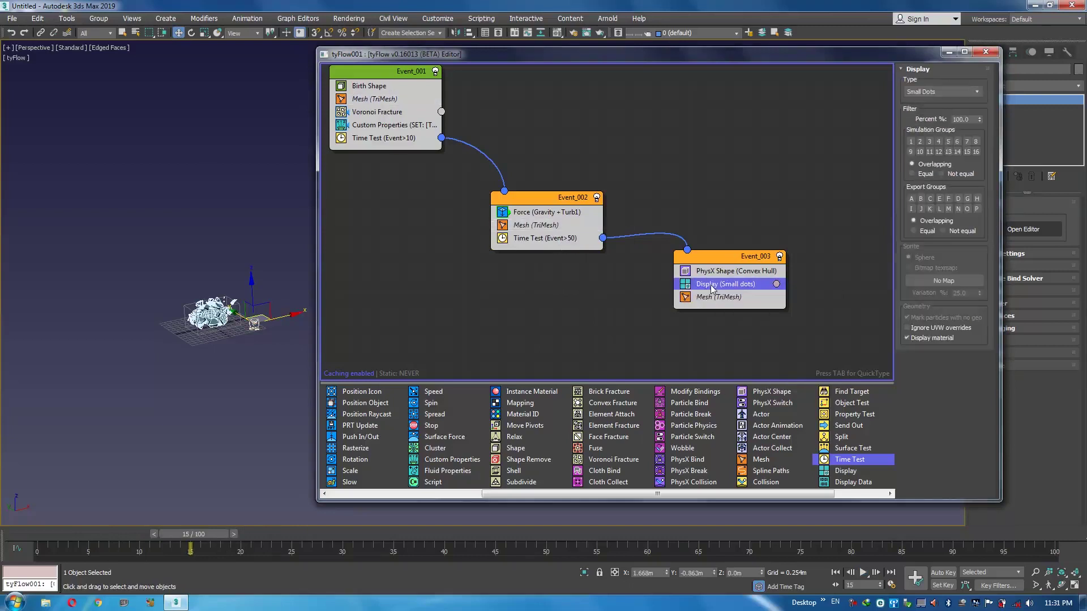
key(Delete)
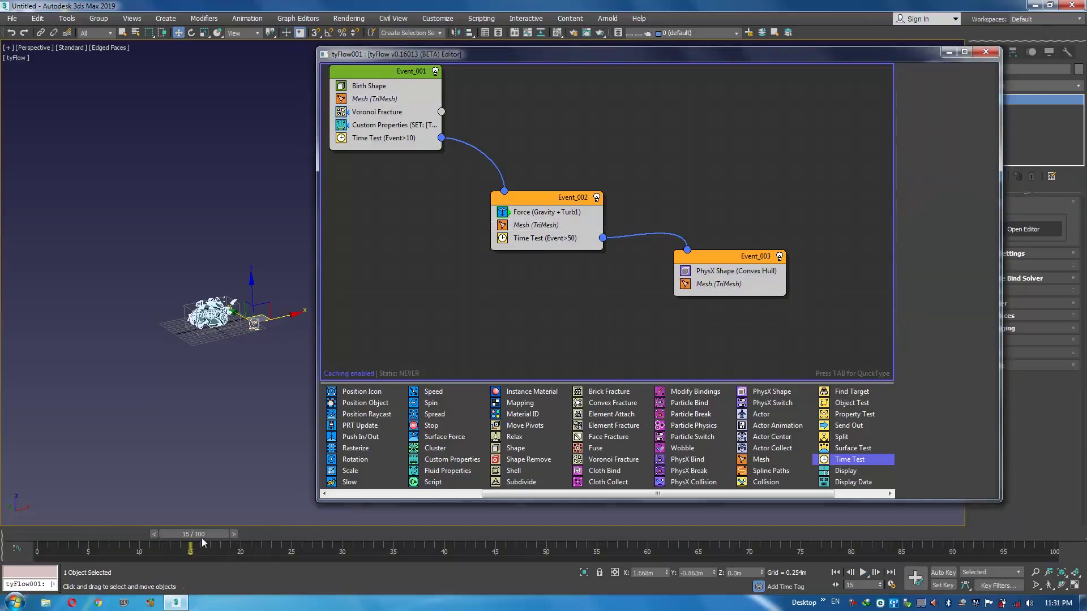
key(/)
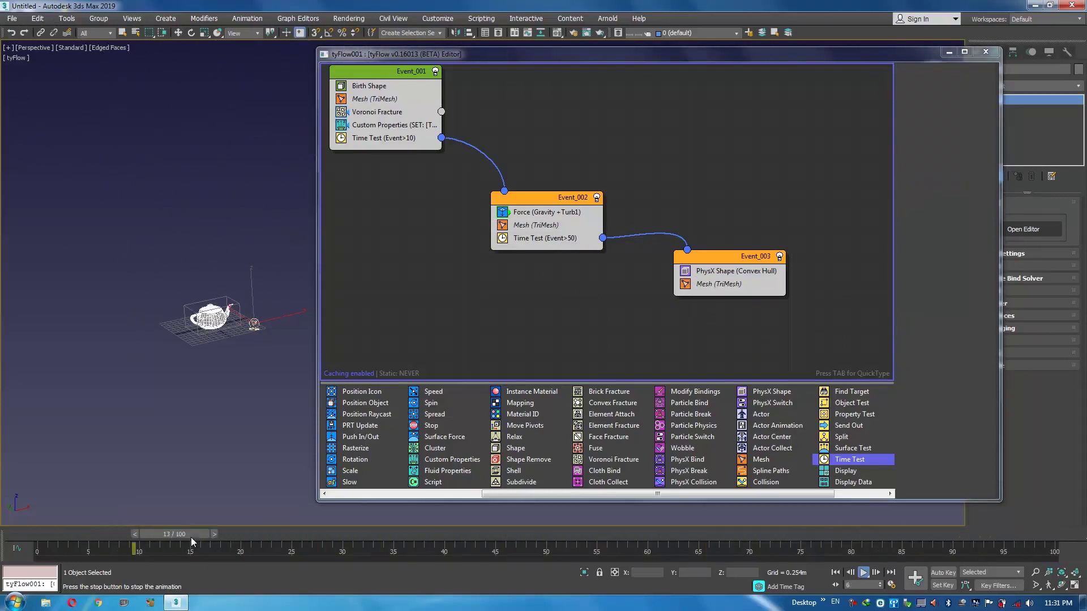
key(/)
key(w)
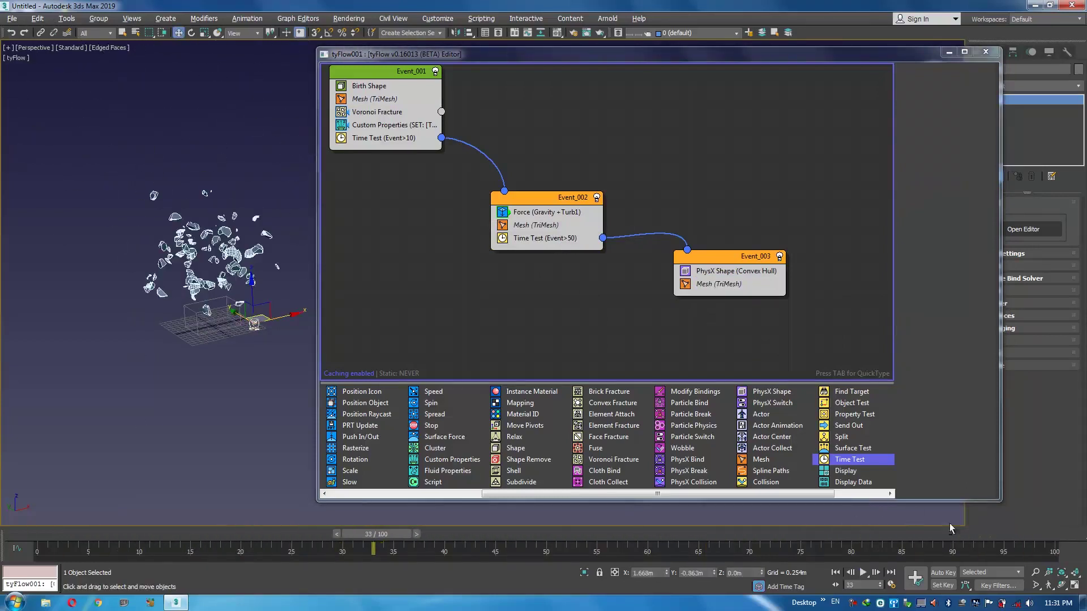
Extend the animation range to 750 frames and scrub to frame 117.
ctrl+alt+right_drag(982, 553, 456, 551)
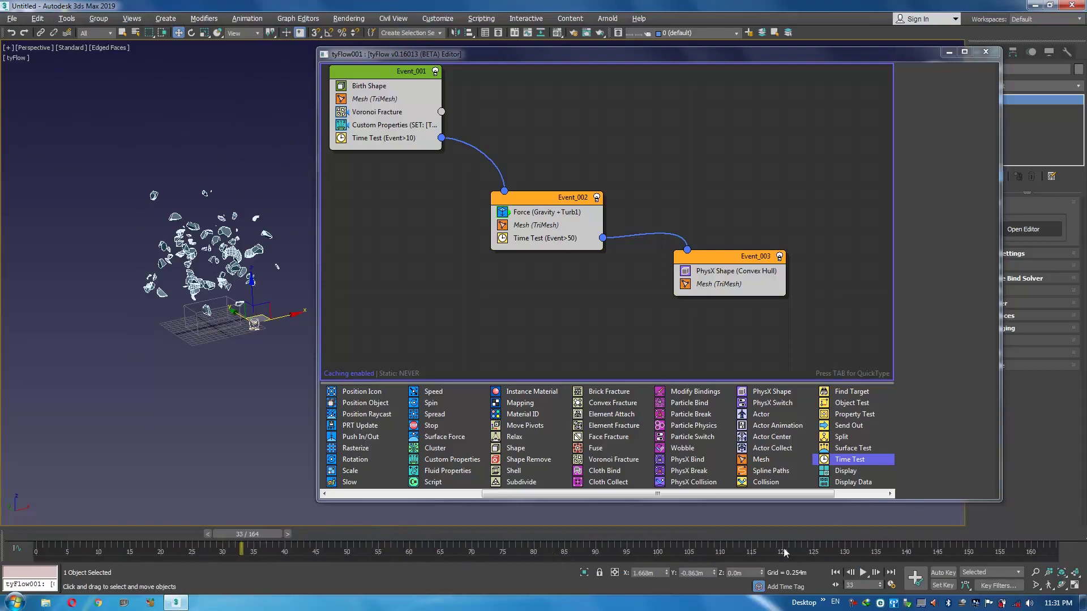
ctrl+alt+right_drag(586, 572, 951, 550)
drag(108, 534, 202, 548)
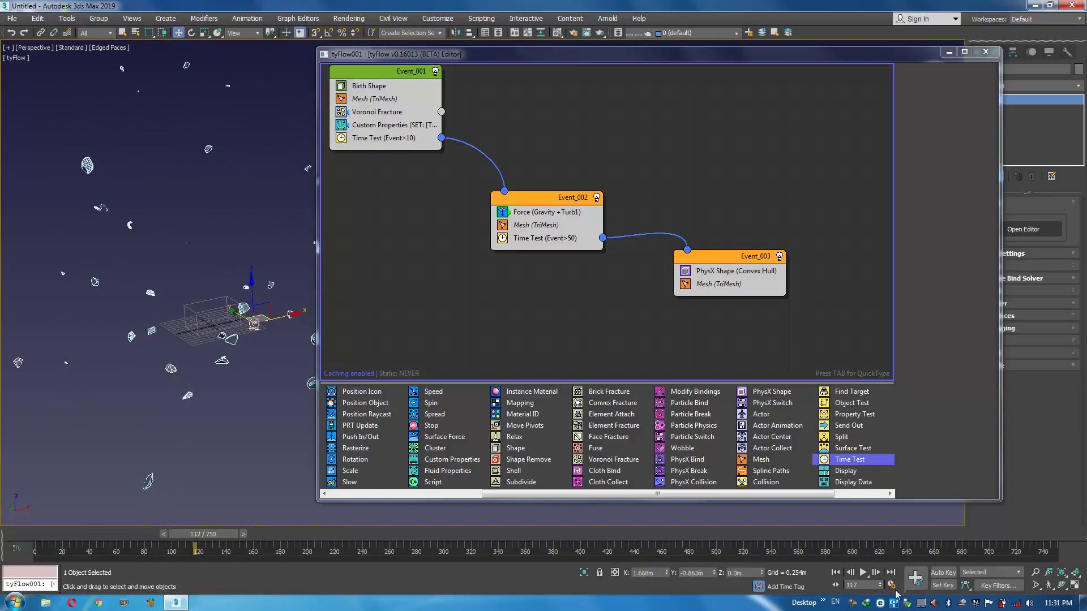
Turn off real-time playback in the time configuration and play the animation from frame 0.
click(892, 585)
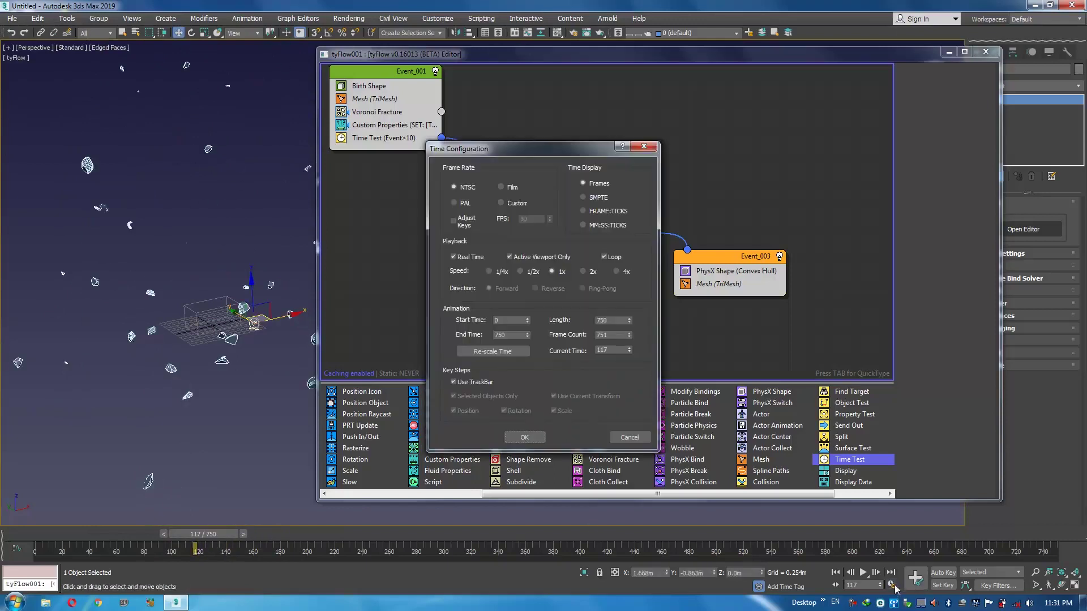
click(453, 257)
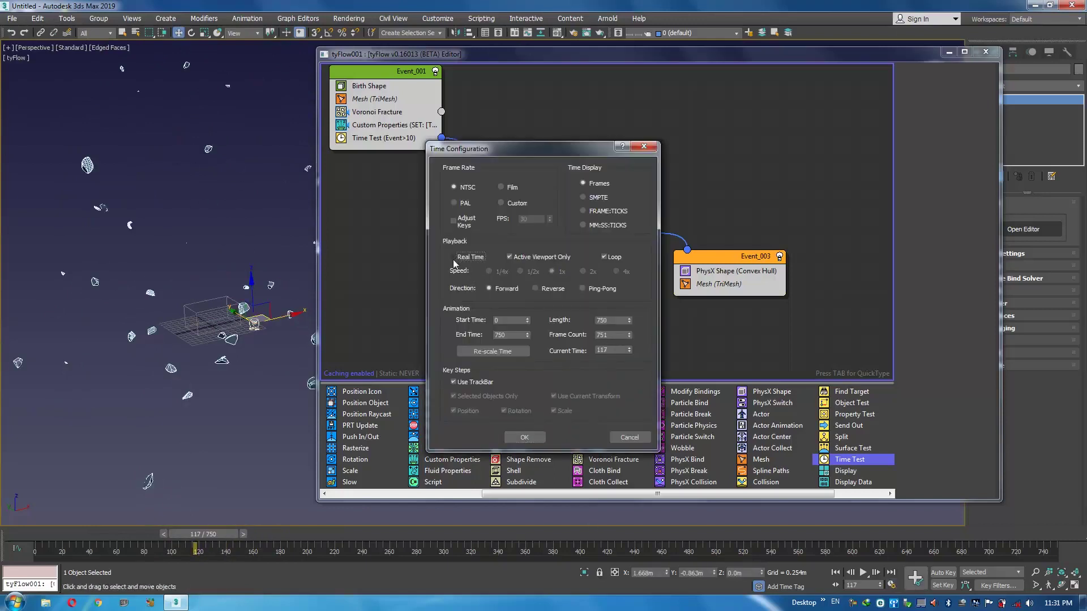
click(526, 438)
drag(99, 535, 38, 535)
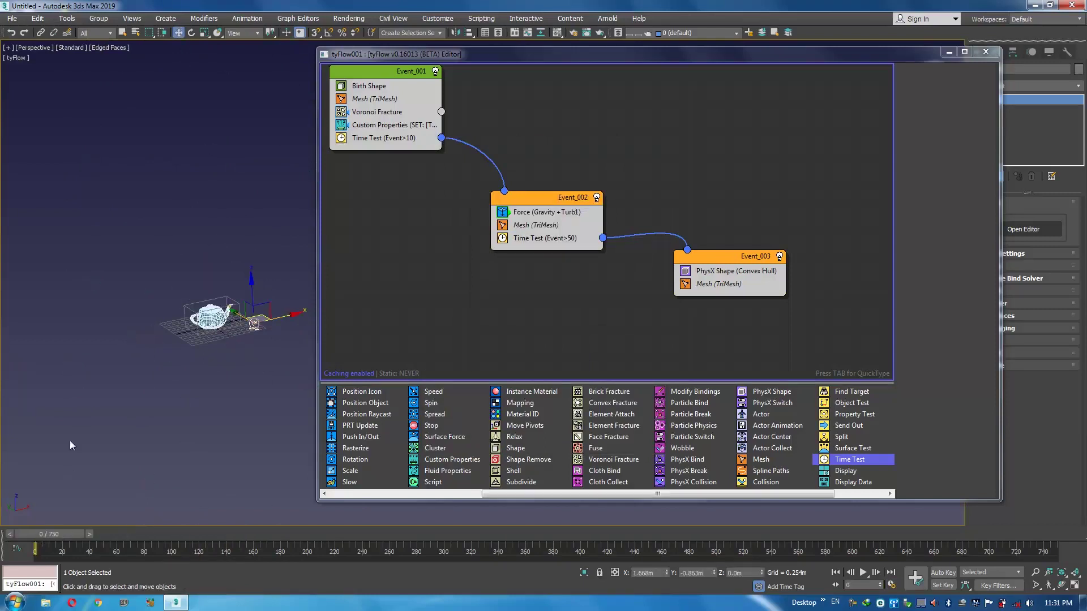
key(slash)
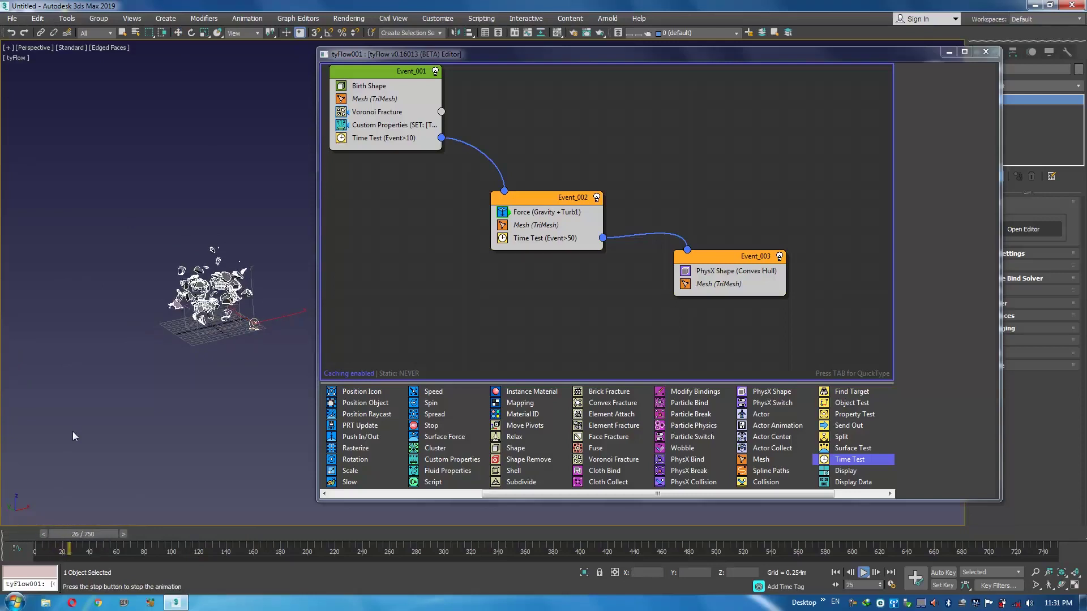
Set the Voronoi Fracture points in the birth event to 10 and play the animation from frame 0.
key(slash)
middle_drag(410, 232, 434, 273)
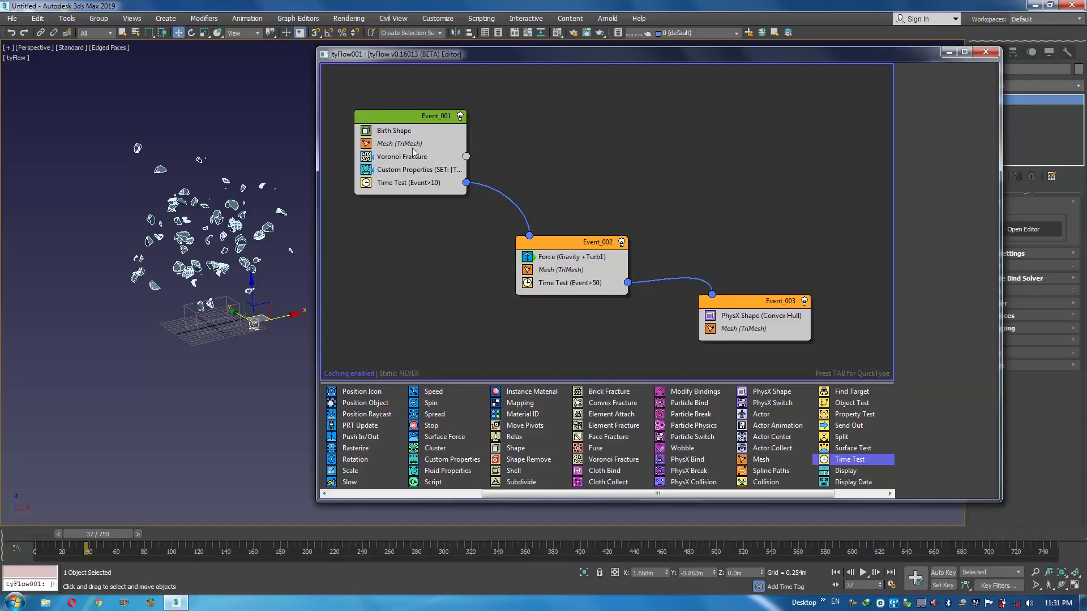
click(385, 144)
click(391, 157)
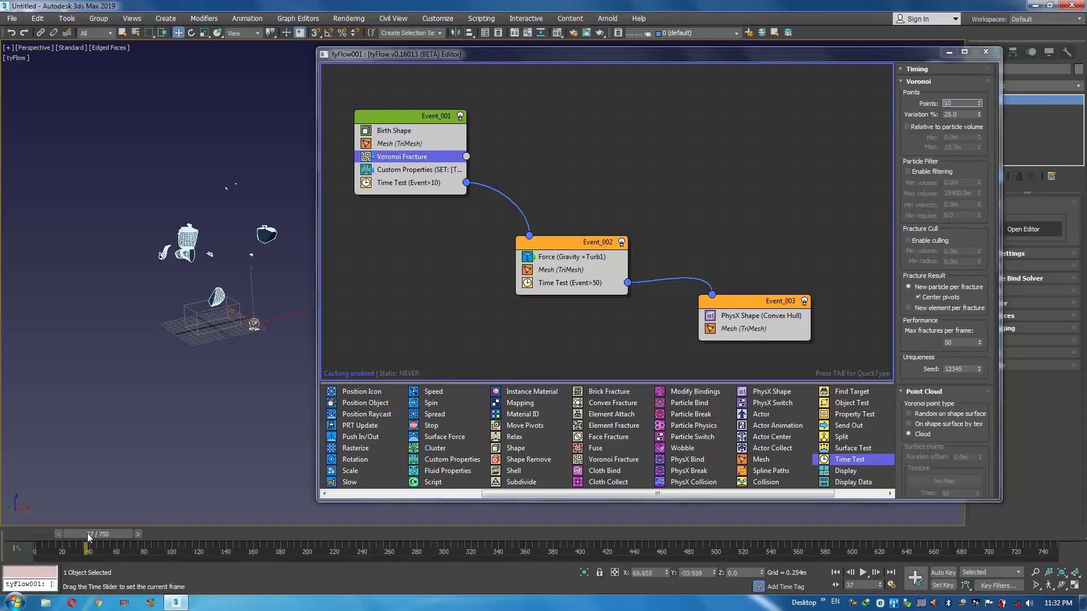
key(Home)
key(slash)
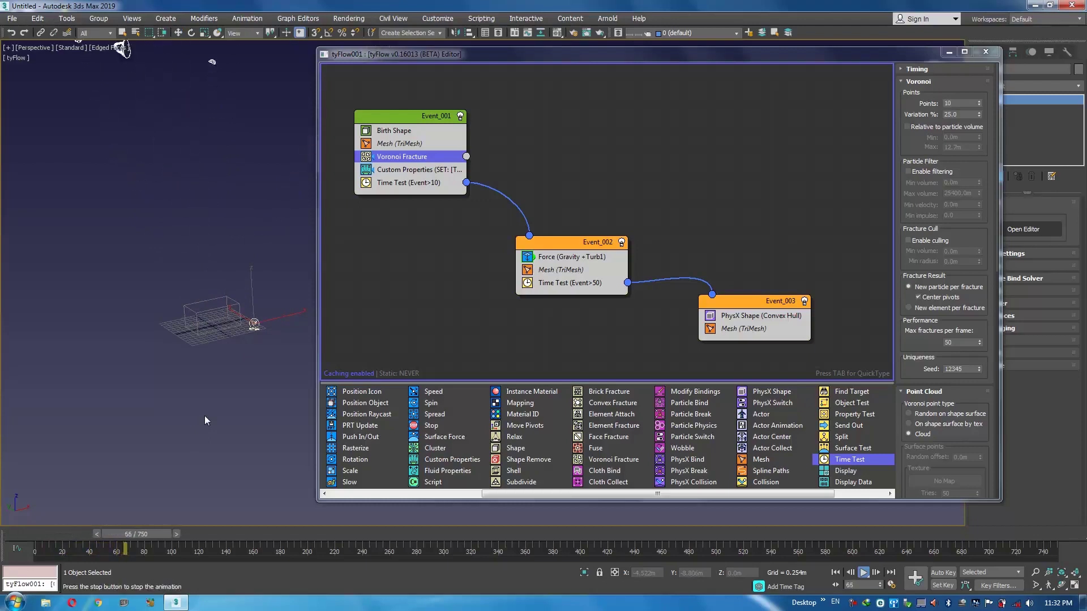
key(/)
key(w)
Set the Force event's Time Test value to 25 and replay the animation from the early frames.
click(564, 284)
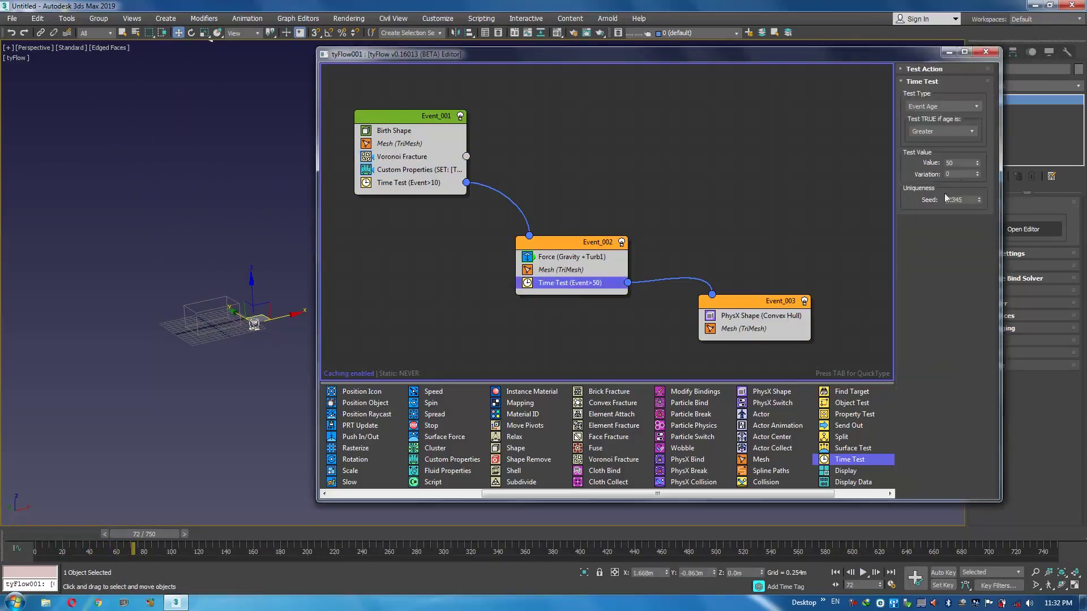
text(25)
key(Return)
drag(154, 534, 72, 534)
key(/)
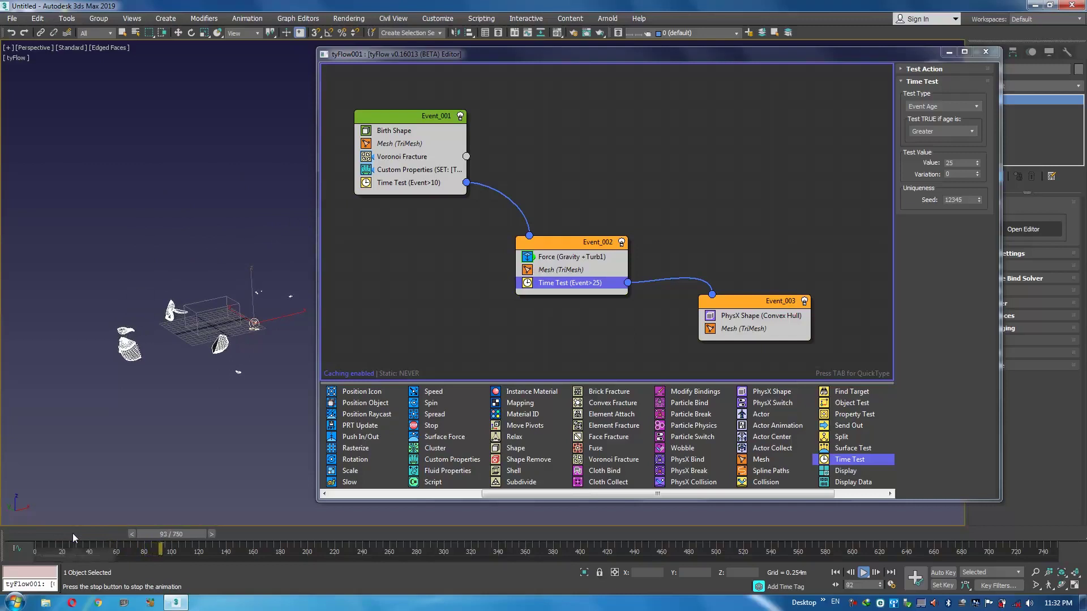
key(slash)
click(39, 538)
key(slash)
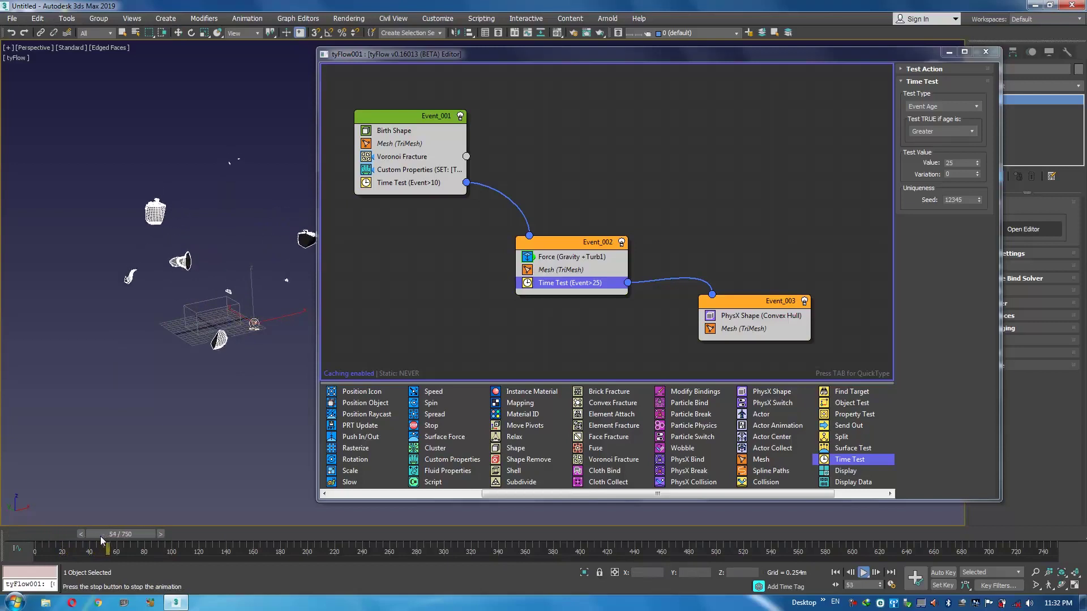
key(w)
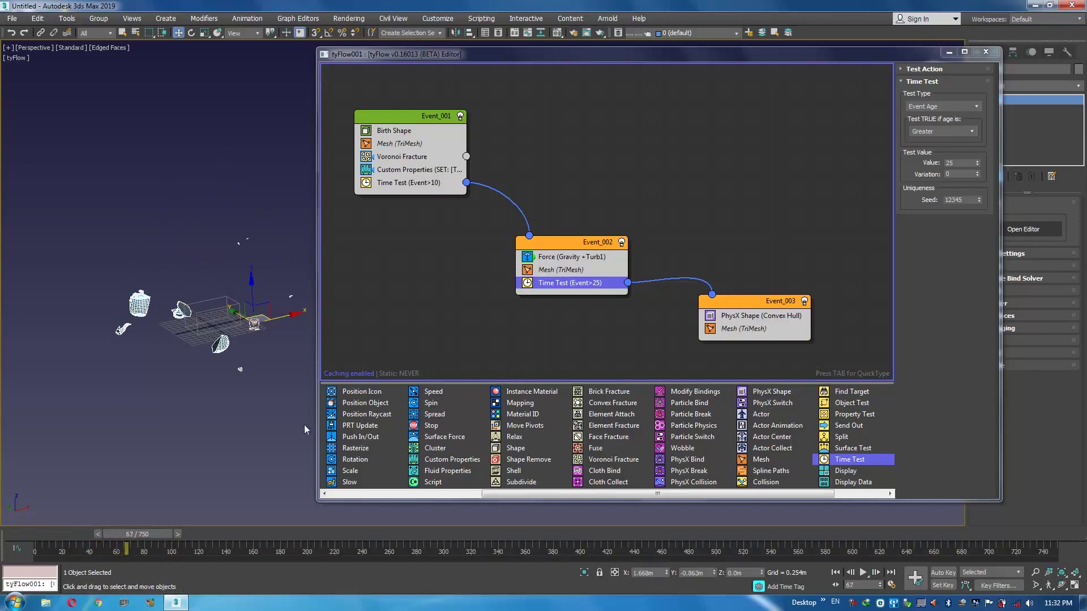
Add a Time Test operator to the PhysX Shape event and set its value to 30.
middle_drag(560, 307, 464, 231)
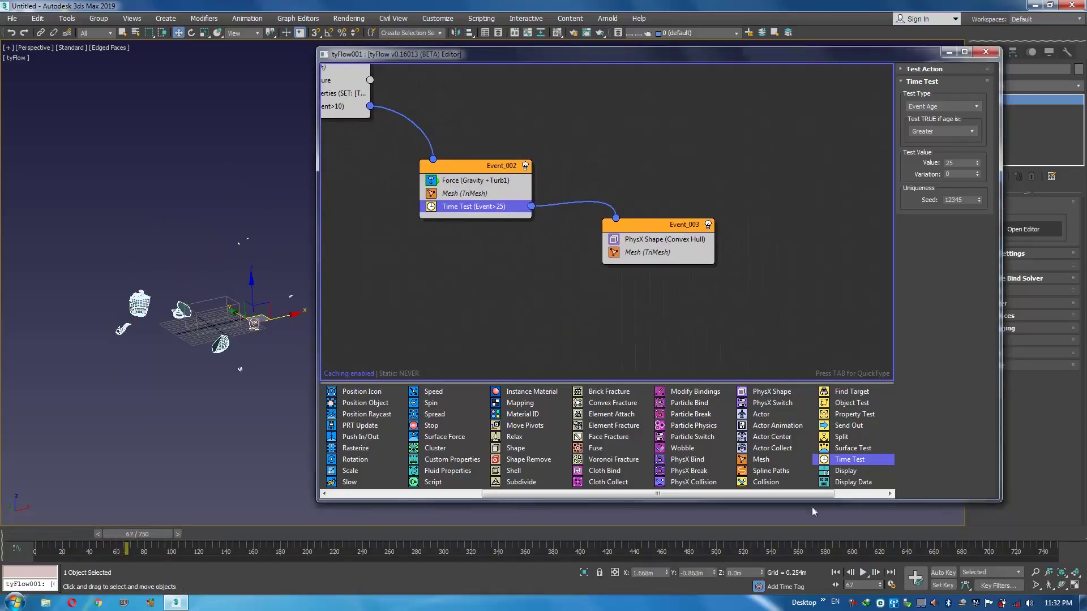
drag(849, 465, 645, 268)
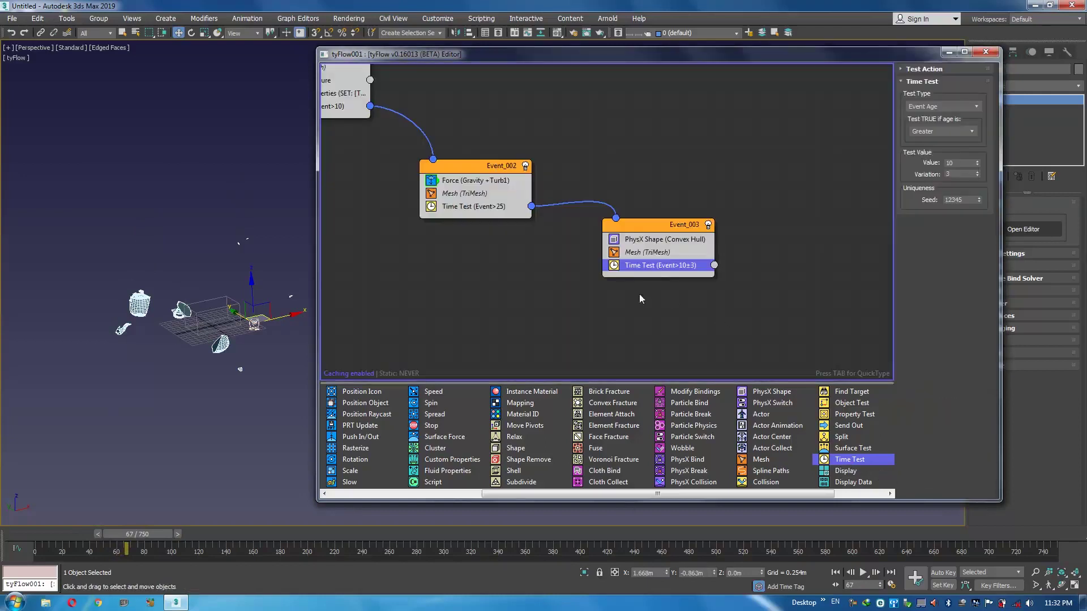
click(962, 163)
text(30)
key(Return)
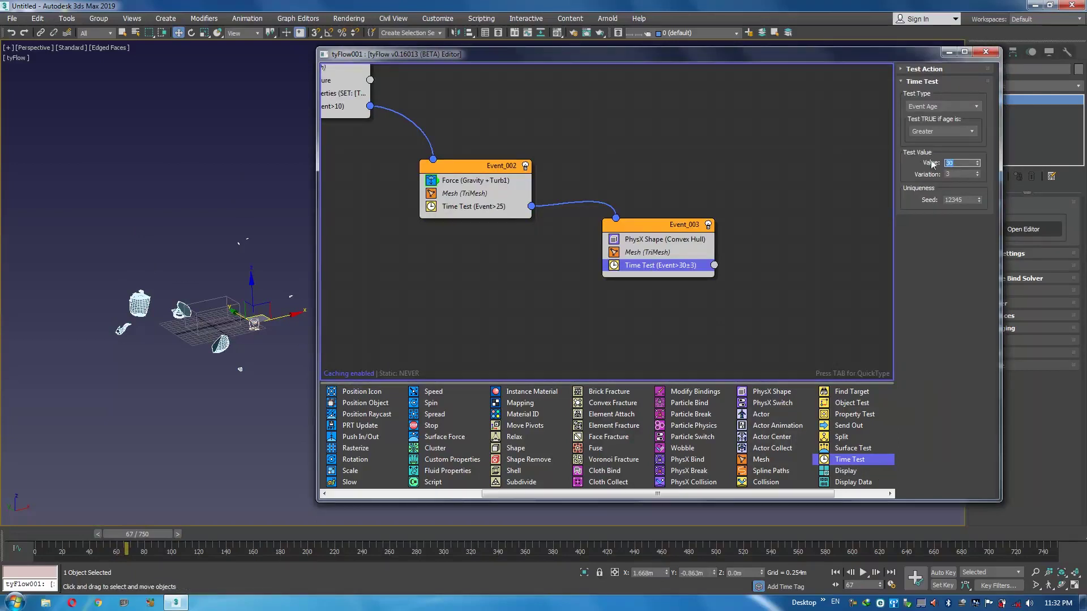
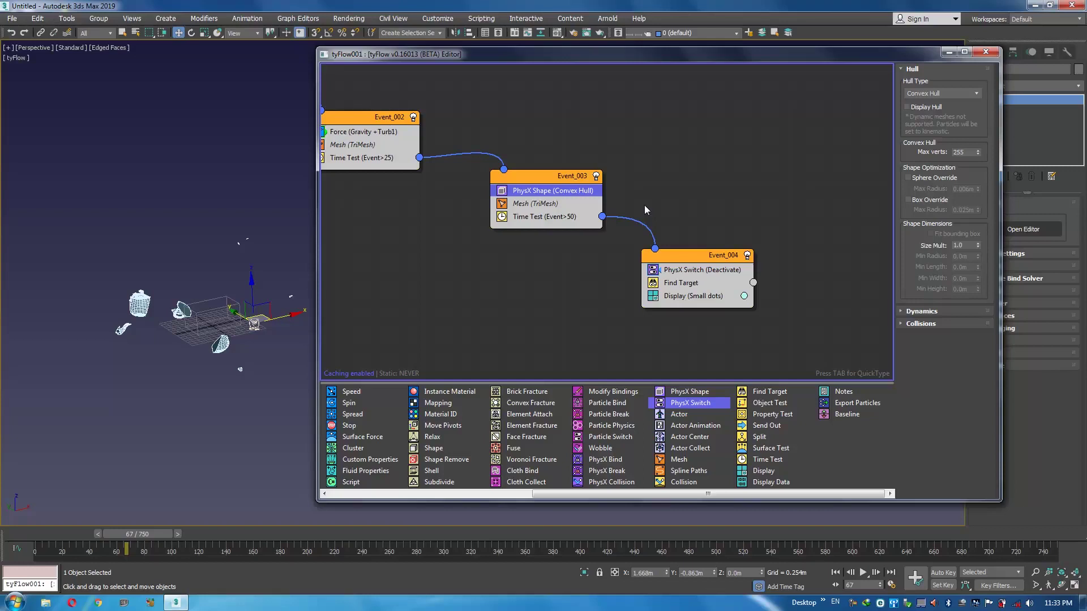
Move the PhysX Switch event slightly farther from the PhysX Shape event and scrub the animation to frame 88.
click(690, 271)
drag(691, 266, 719, 273)
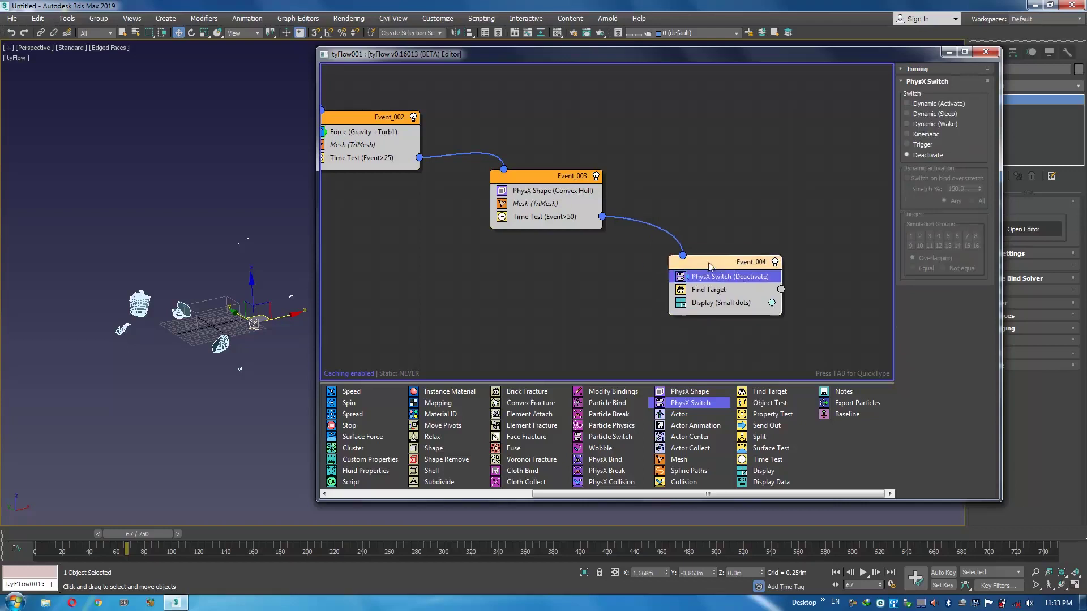
middle_drag(720, 272, 655, 224)
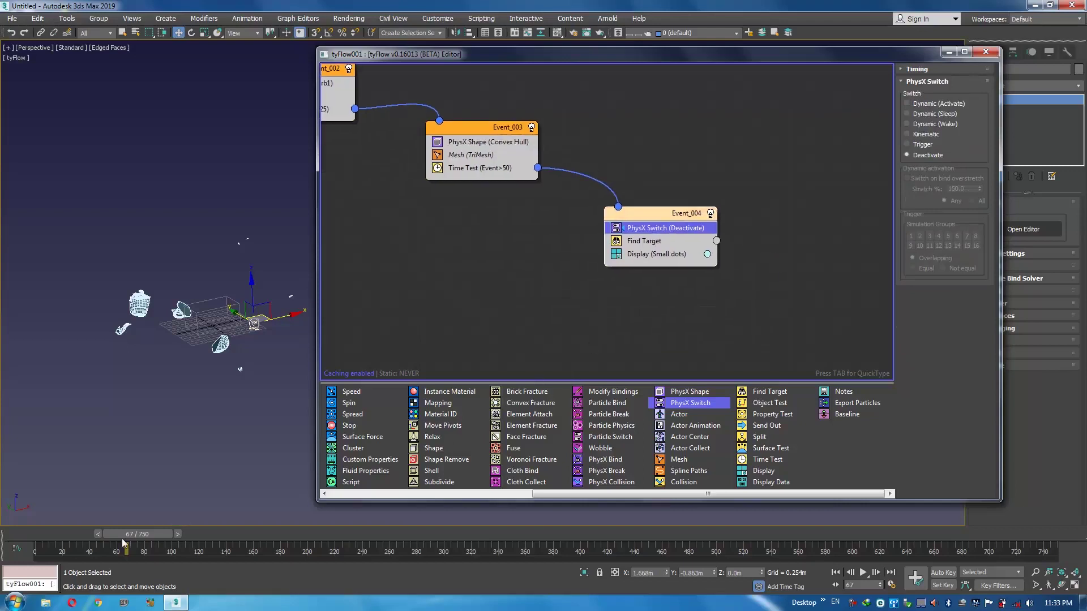
drag(123, 542, 153, 534)
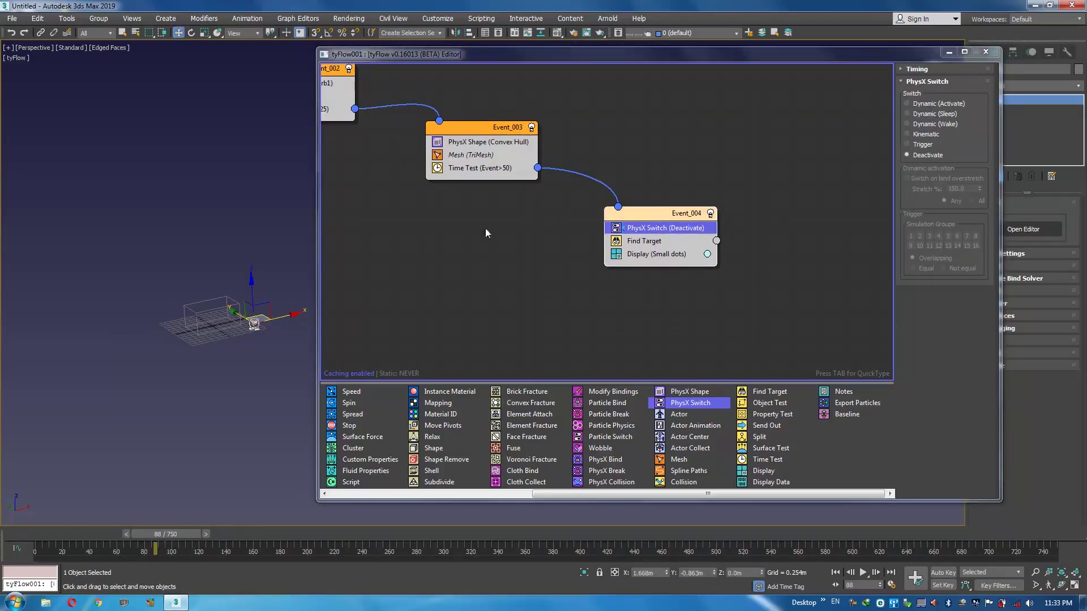
Copy the Mesh operator from the PhysX Shape event, paste it as an instance into the PhysX Switch event, and delete that event's Display operator.
right_click(463, 157)
click(488, 160)
click(657, 256)
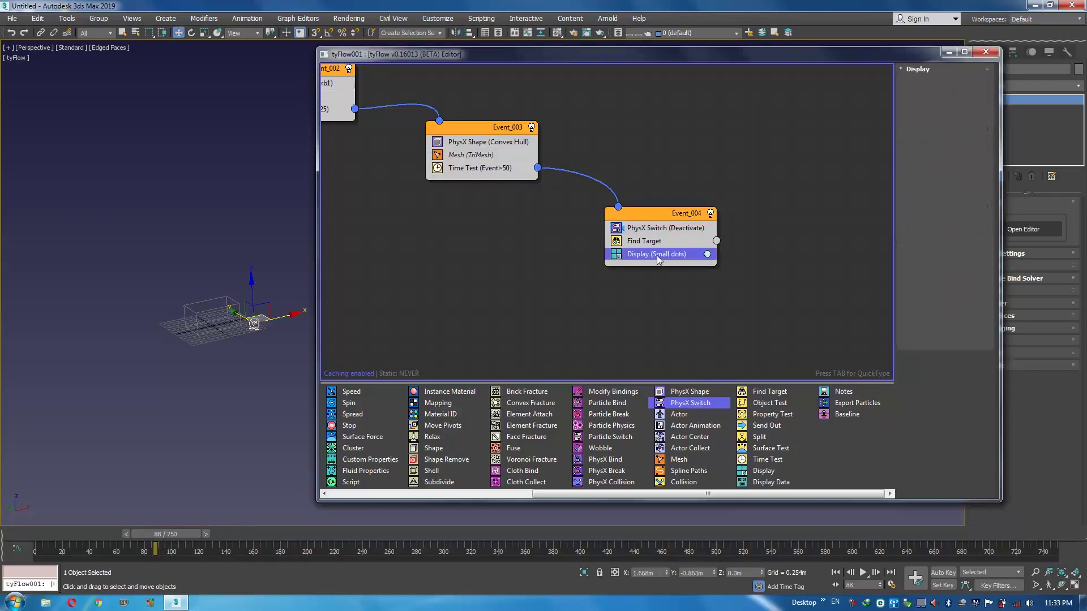
right_click(657, 255)
click(669, 280)
click(655, 266)
click(644, 244)
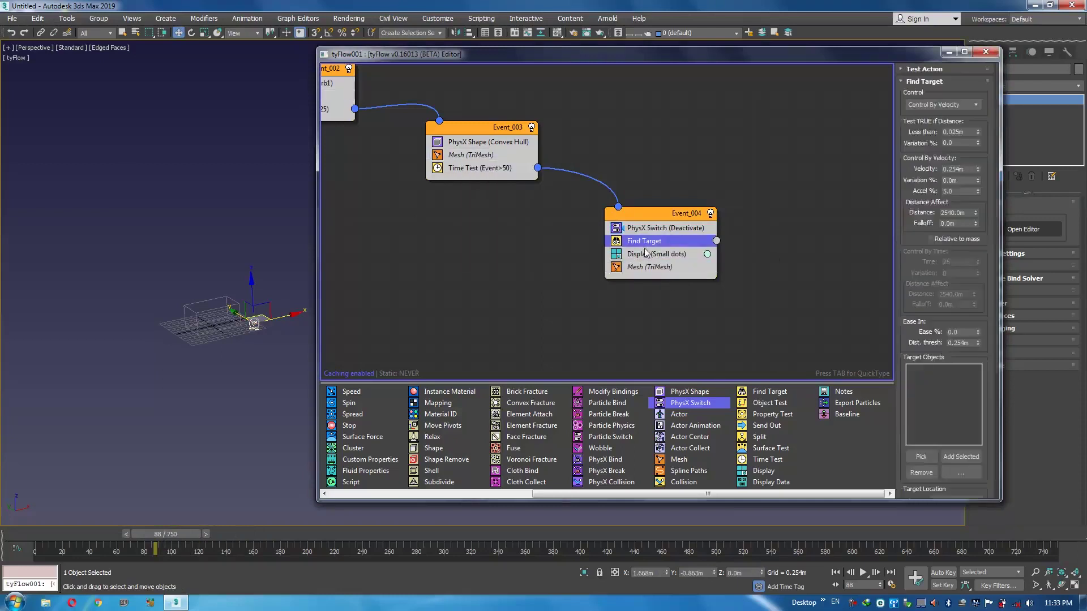
click(646, 255)
key(Delete)
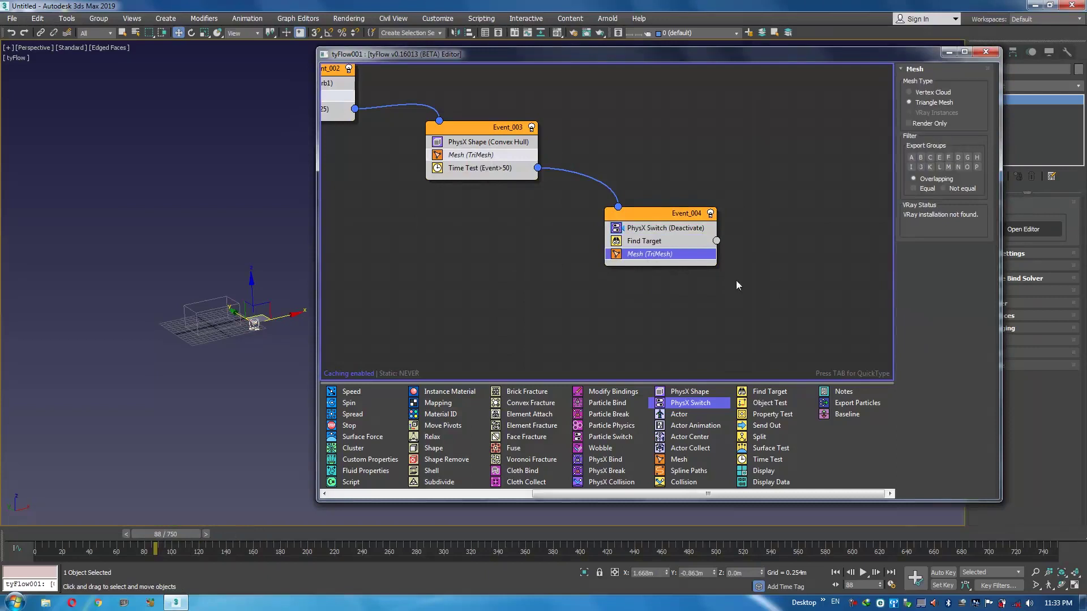
Scrub the animation to frame 386 and set the Find Target operator's target location point to Custom TM.
drag(189, 542, 521, 520)
click(649, 243)
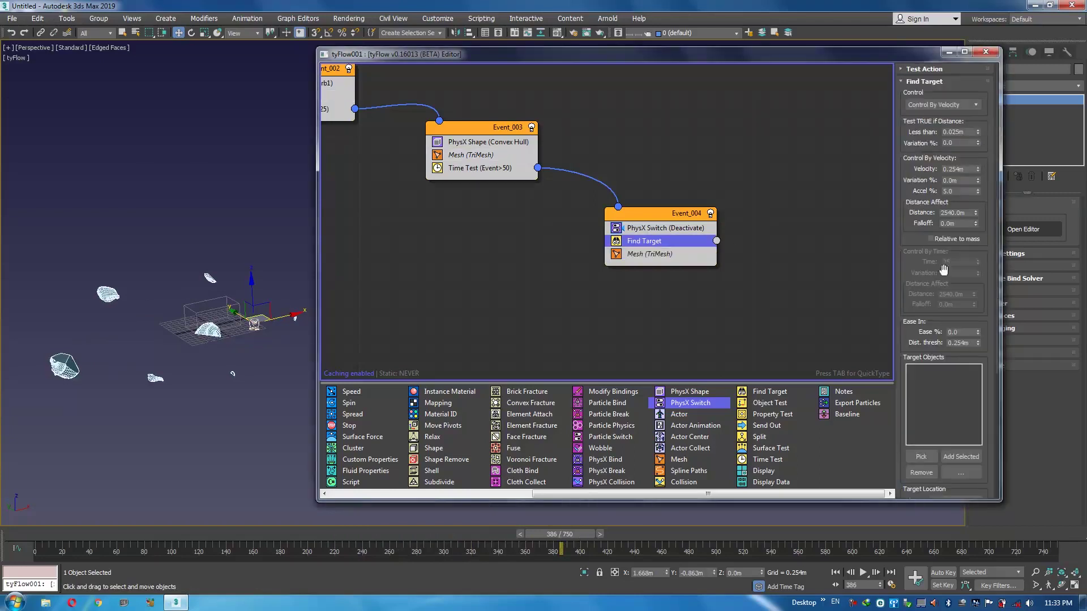
scroll(921, 327, down, 5)
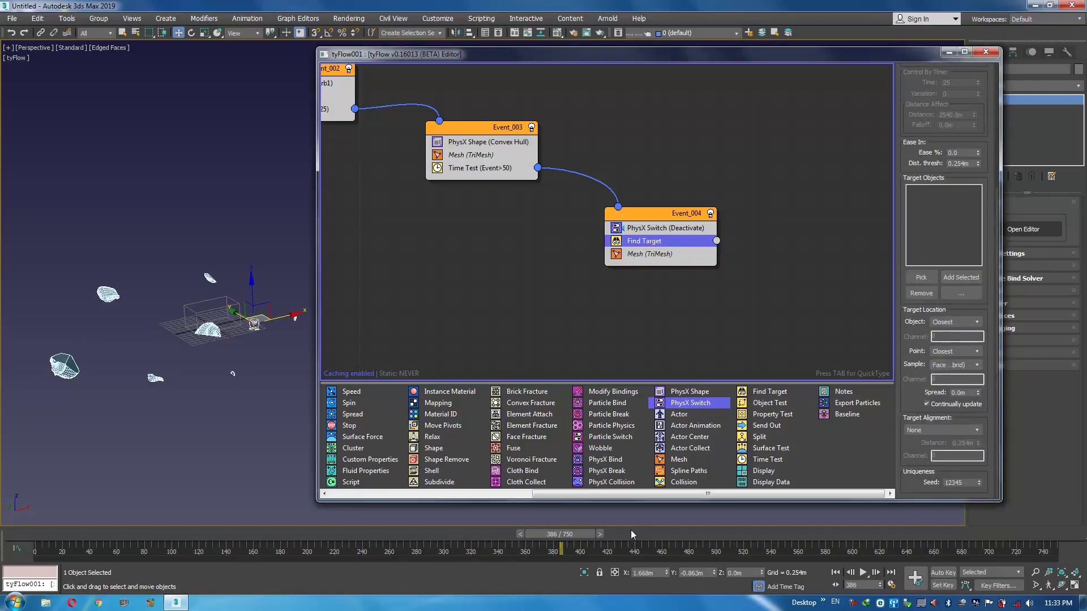
click(948, 352)
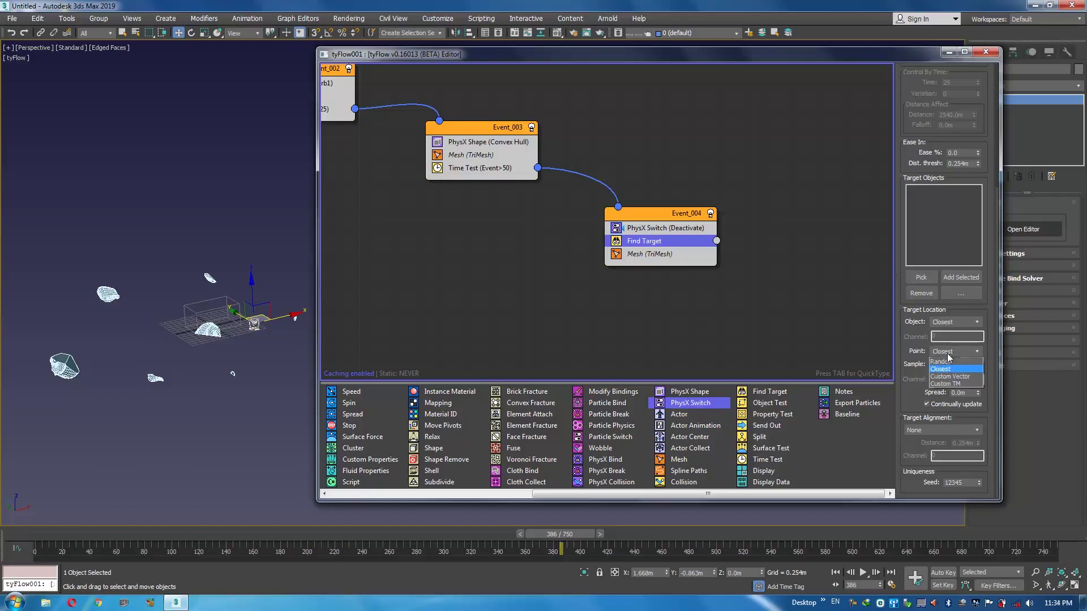
click(949, 384)
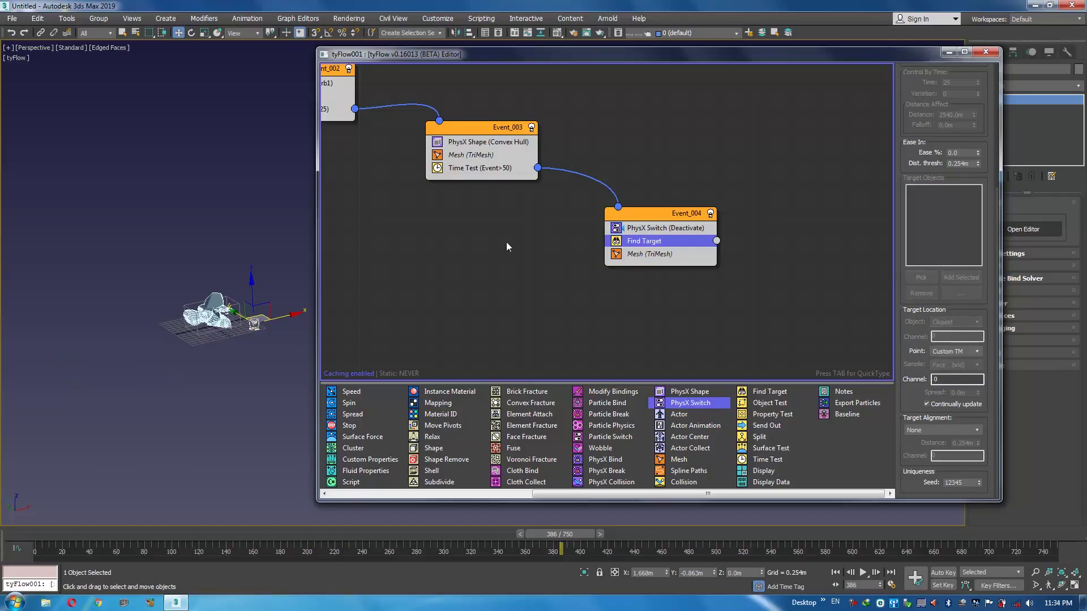
Check the TM channel in the Custom Properties operator and set Find Target's target alignment to Custom TM.
middle_drag(508, 247, 450, 186)
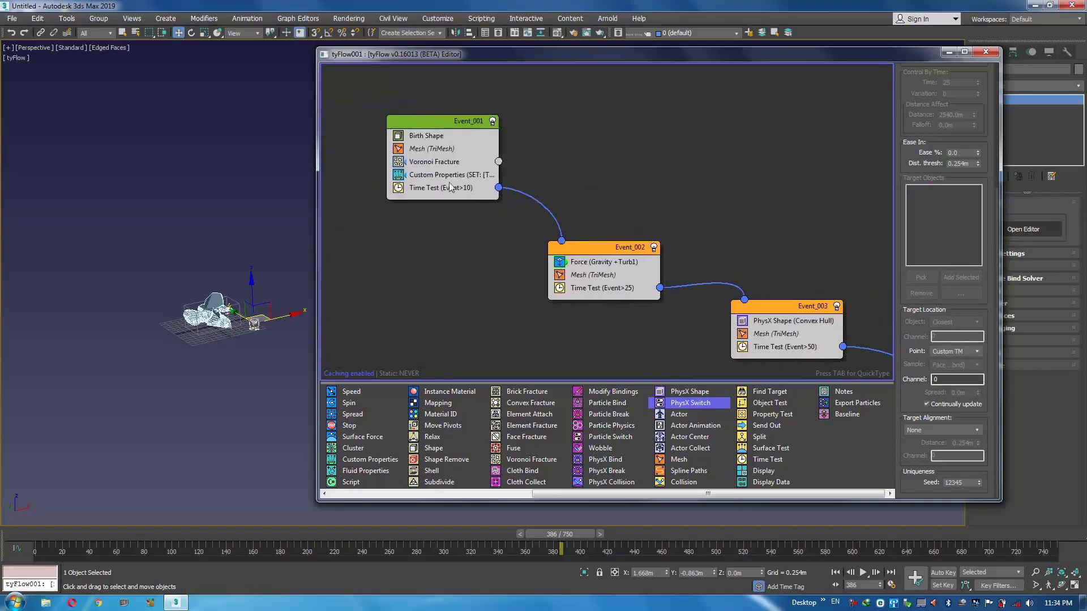
click(417, 175)
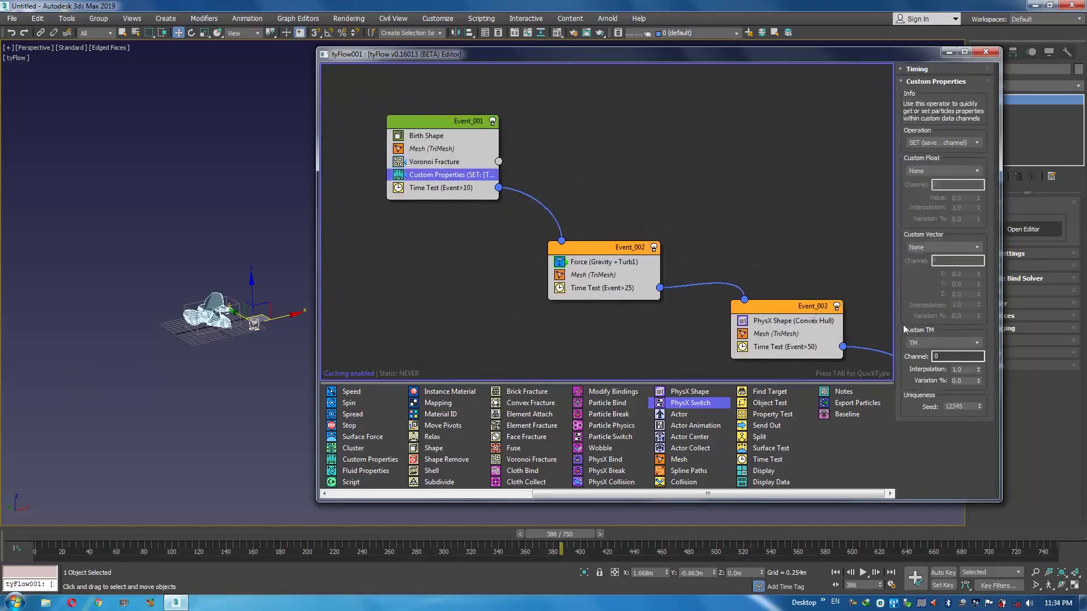
middle_drag(904, 329, 727, 304)
click(705, 283)
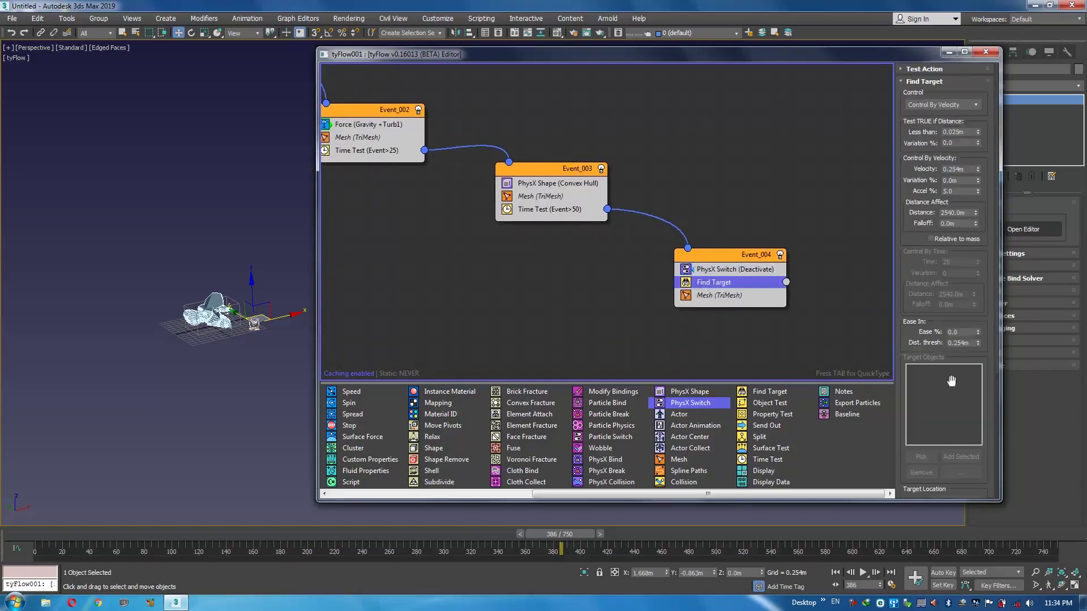
scroll(911, 354, down, 5)
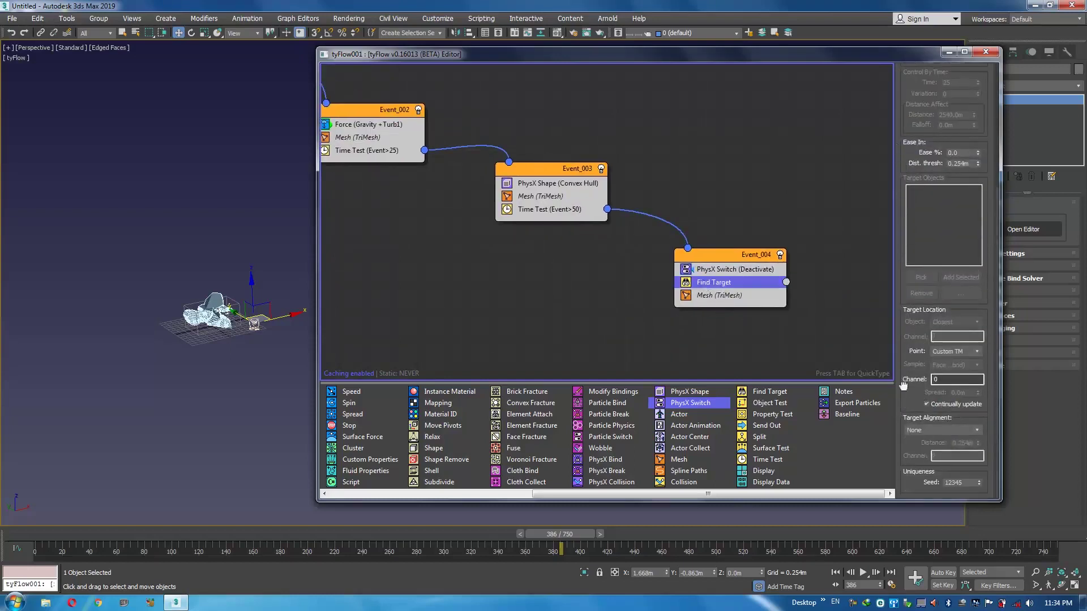
click(942, 431)
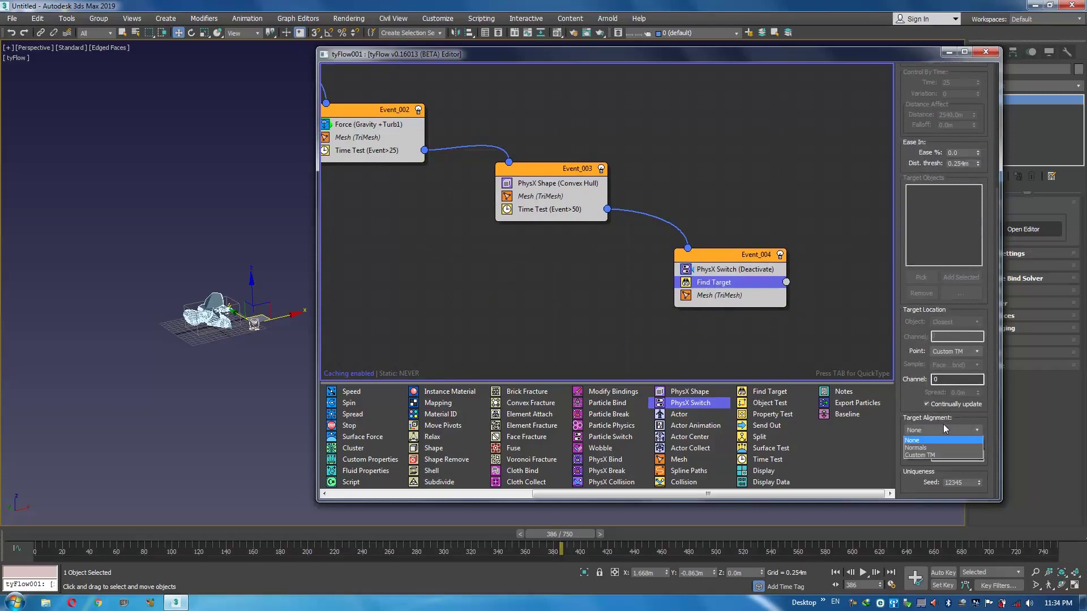
click(926, 455)
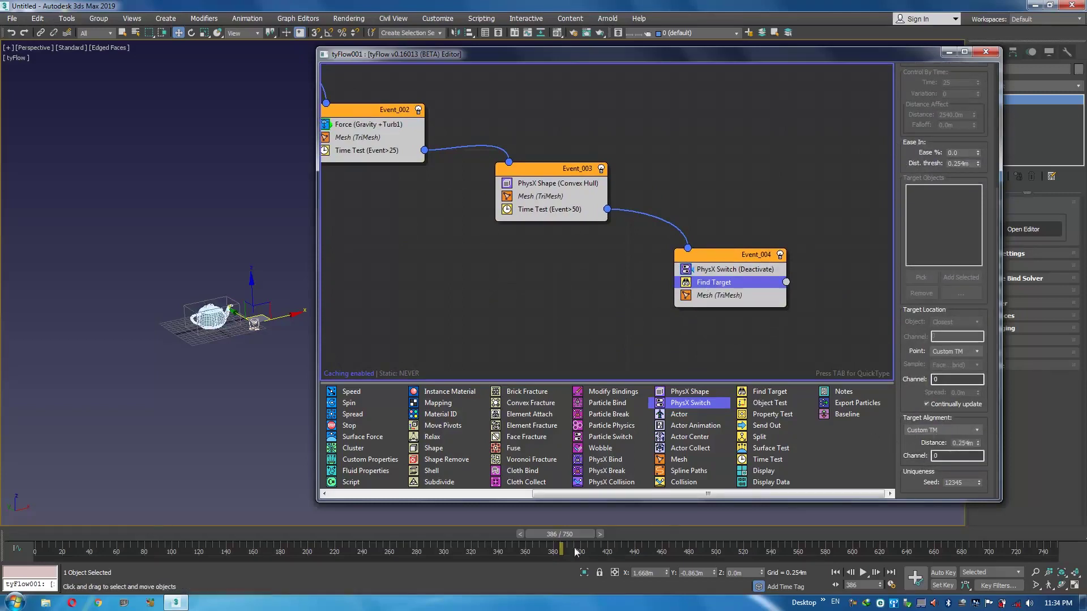
Preview the pieces travelling to their targets, check the real-time playback setting in the time configuration, and replay from about frame 130.
drag(564, 534, 163, 523)
key(/)
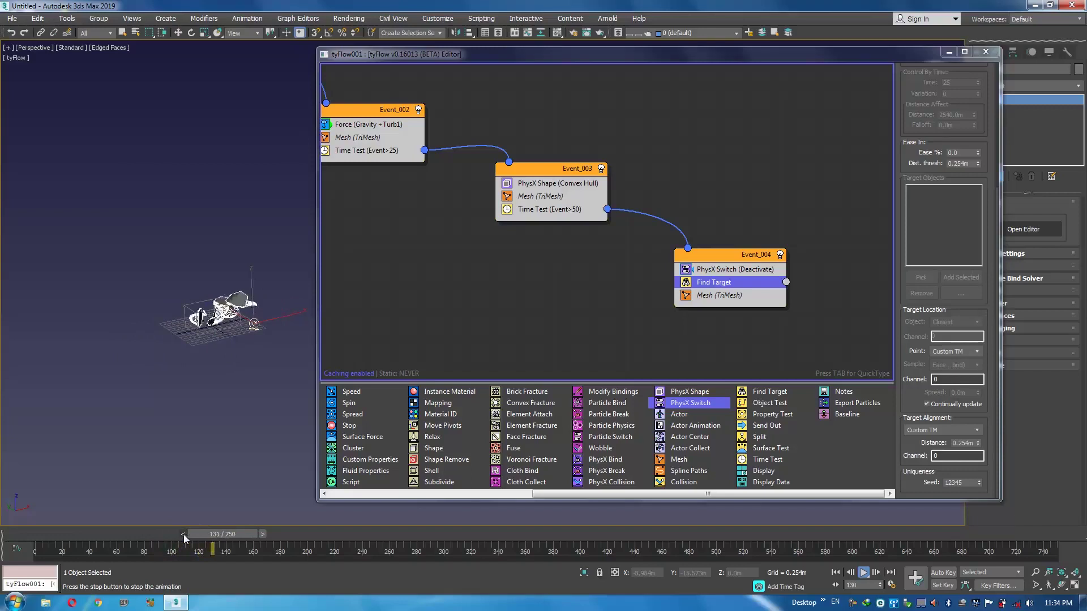
key(w)
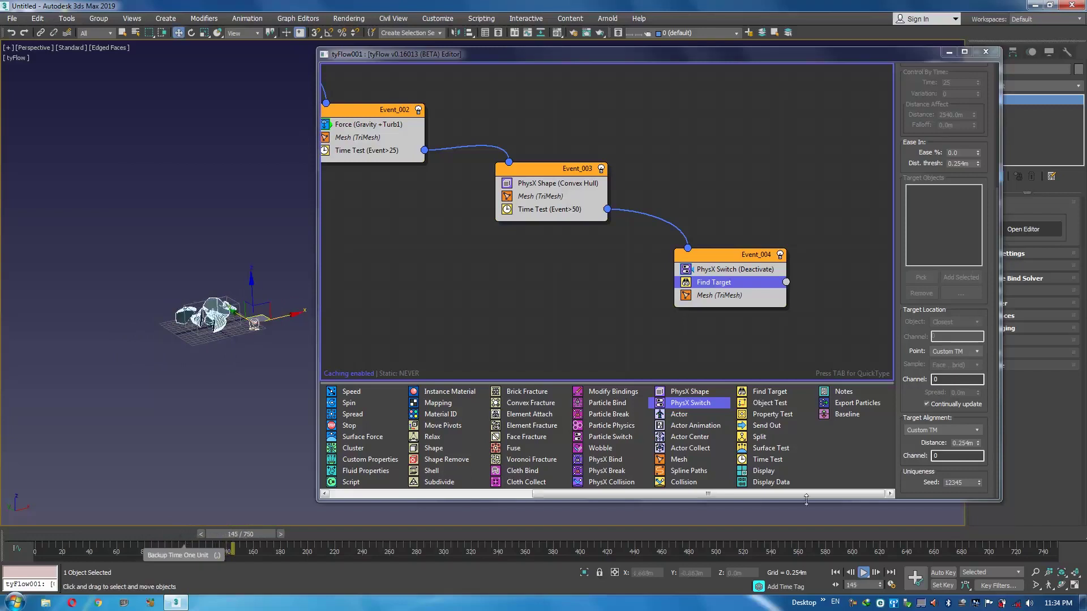
key(/)
click(891, 586)
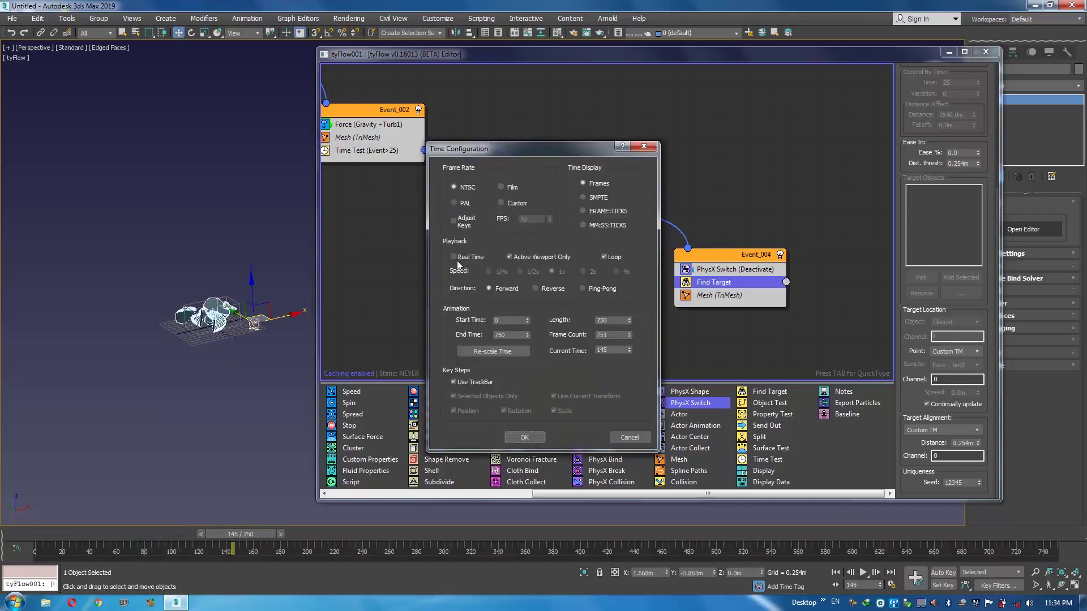
click(524, 437)
drag(231, 538, 191, 534)
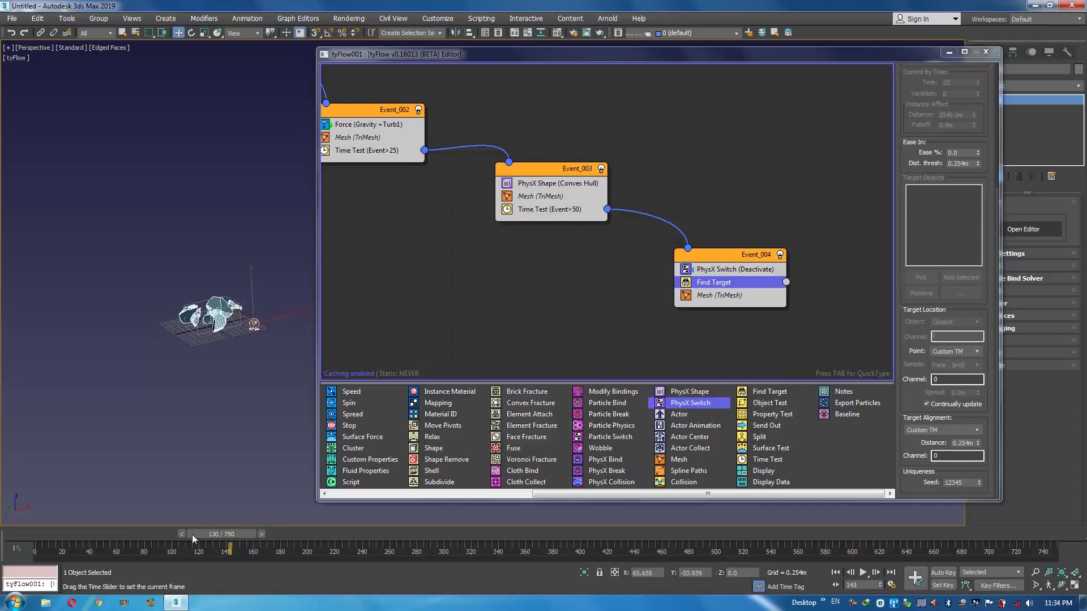
key(/)
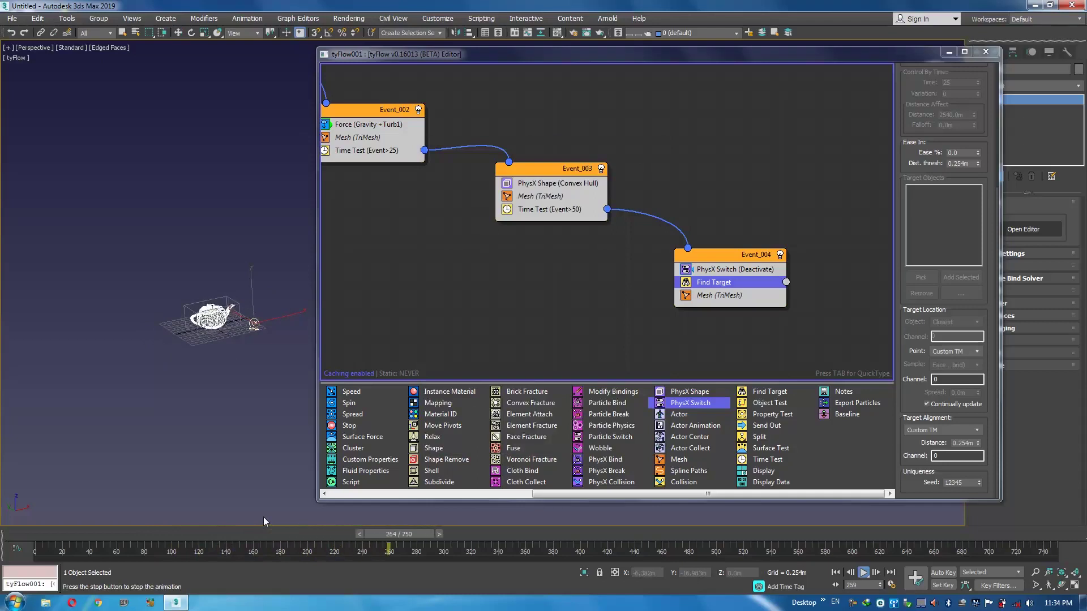
key(/)
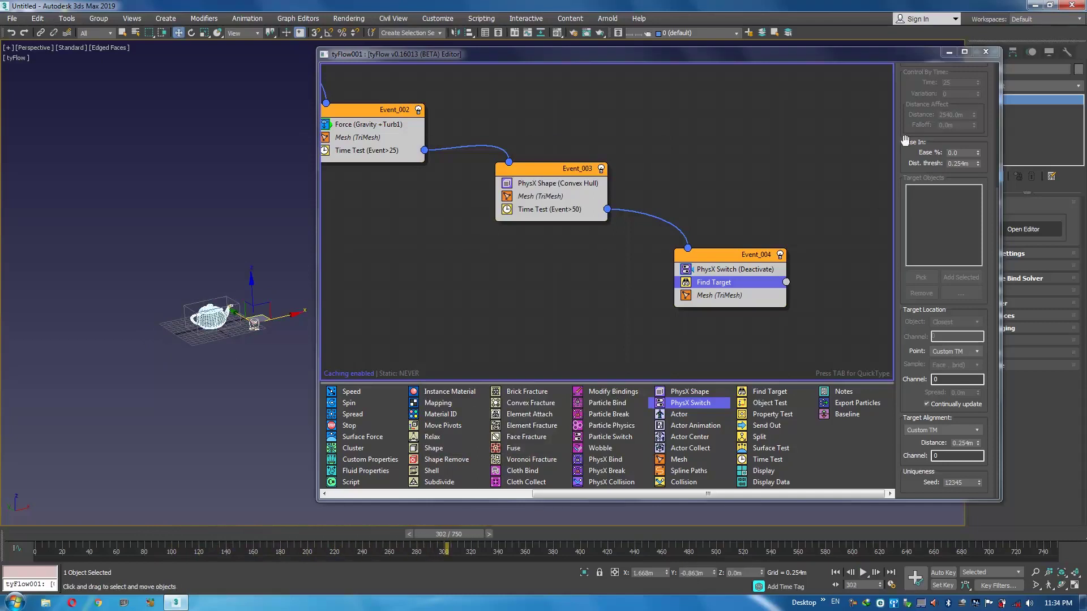
Switch the Find Target operator to Control By Time, preview the animation, and scrub back to frame 60.
drag(905, 141, 922, 306)
click(941, 105)
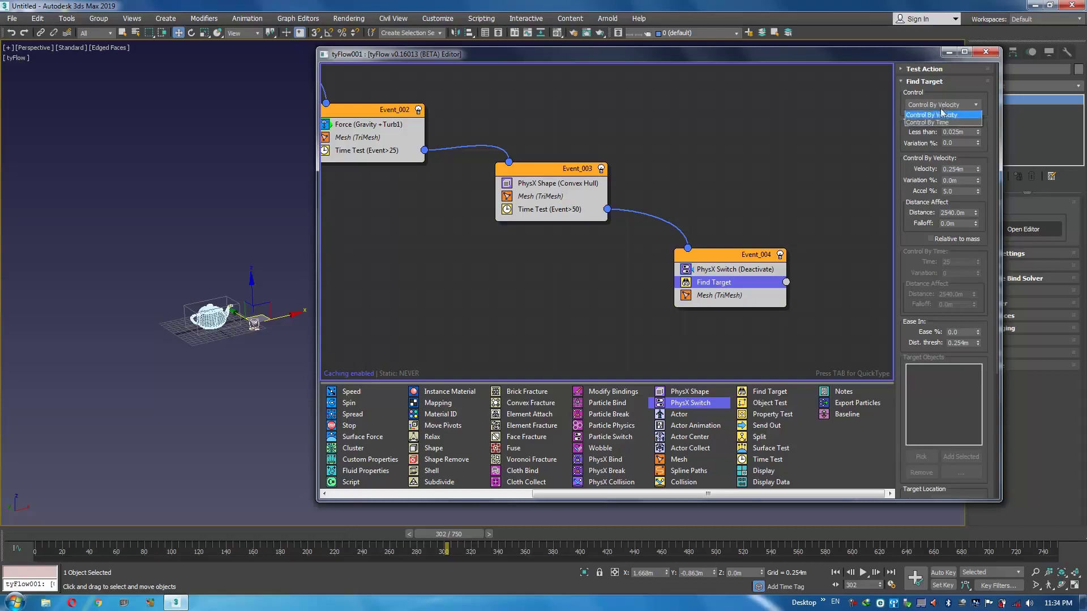
click(933, 114)
drag(442, 543, 141, 527)
key(slash)
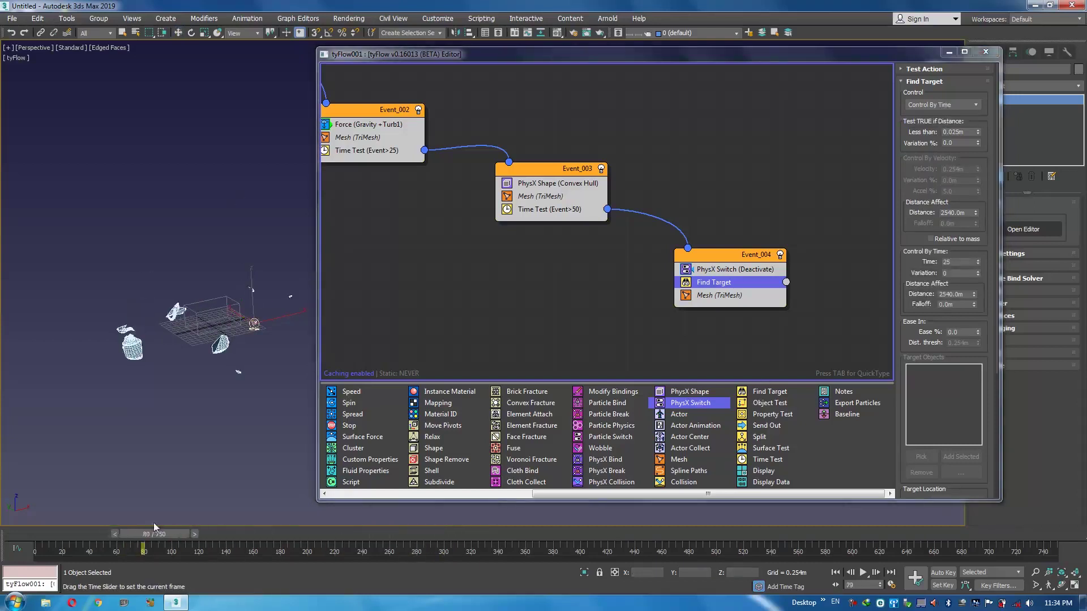
key(slash)
key(w)
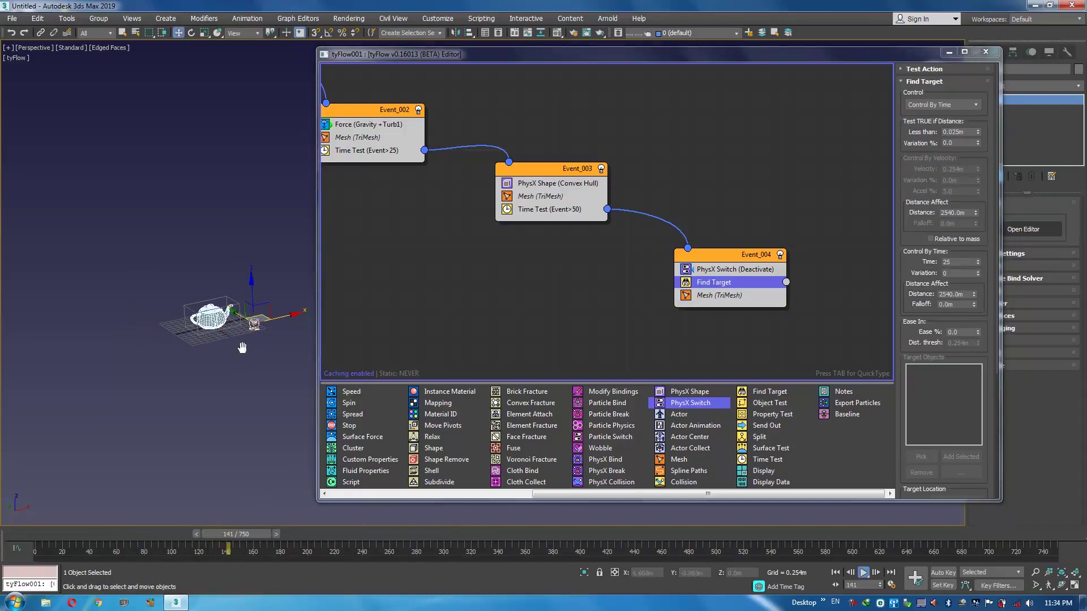
scroll(260, 367, up, 3)
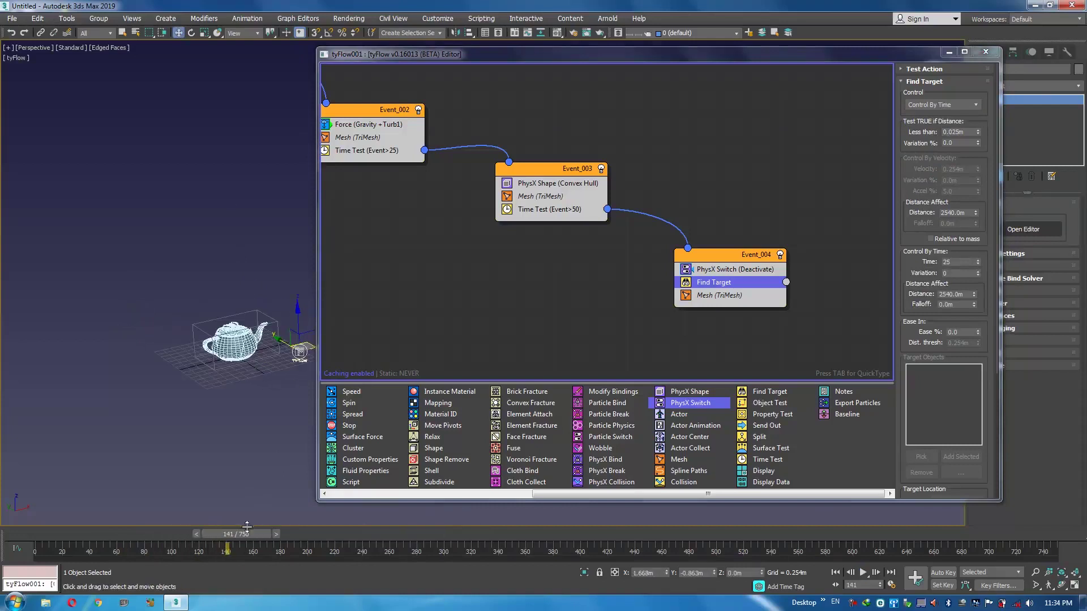
drag(247, 527, 116, 552)
key(w)
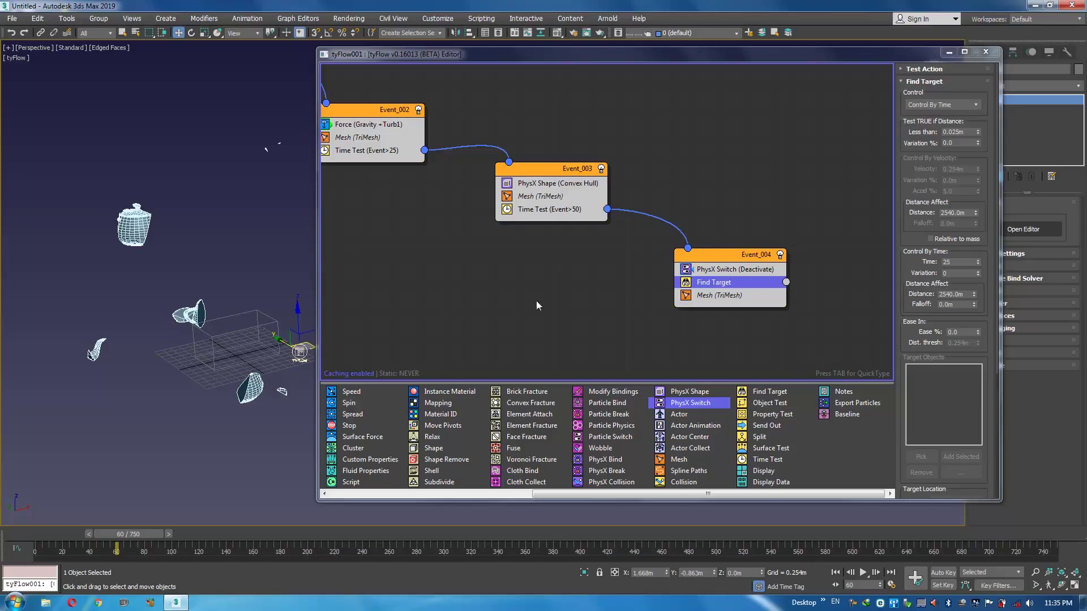
middle_drag(536, 300, 583, 305)
scroll(574, 262, down, 2)
middle_drag(574, 262, 701, 311)
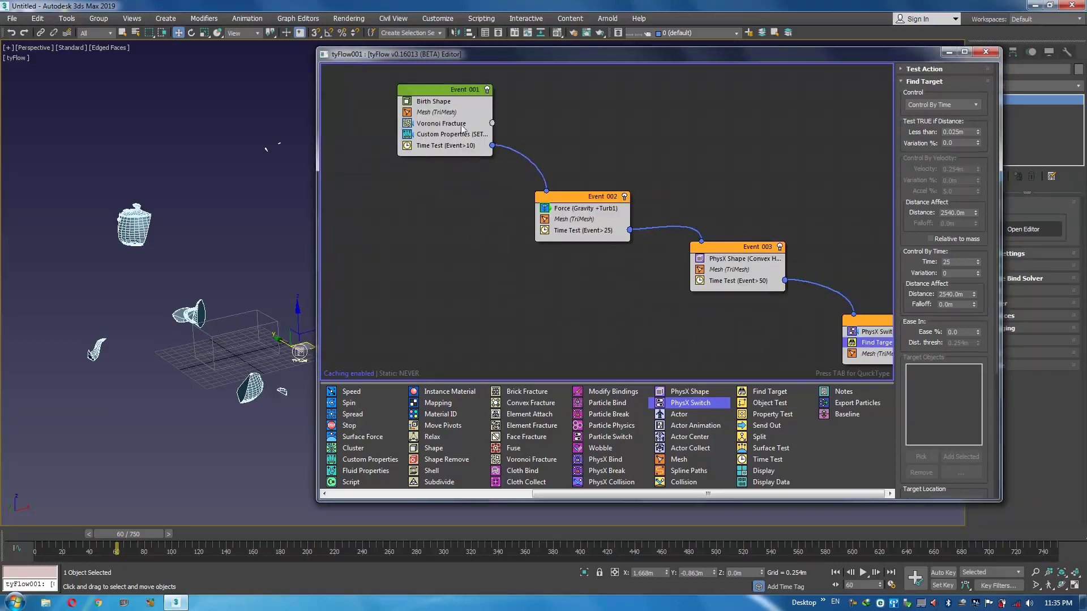
middle_drag(643, 230, 525, 181)
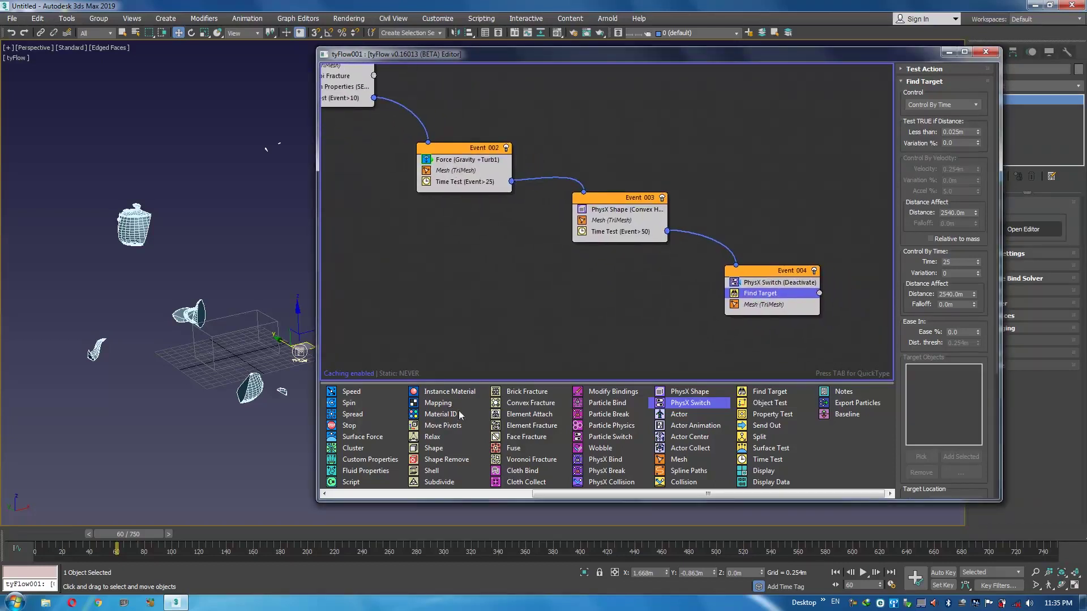